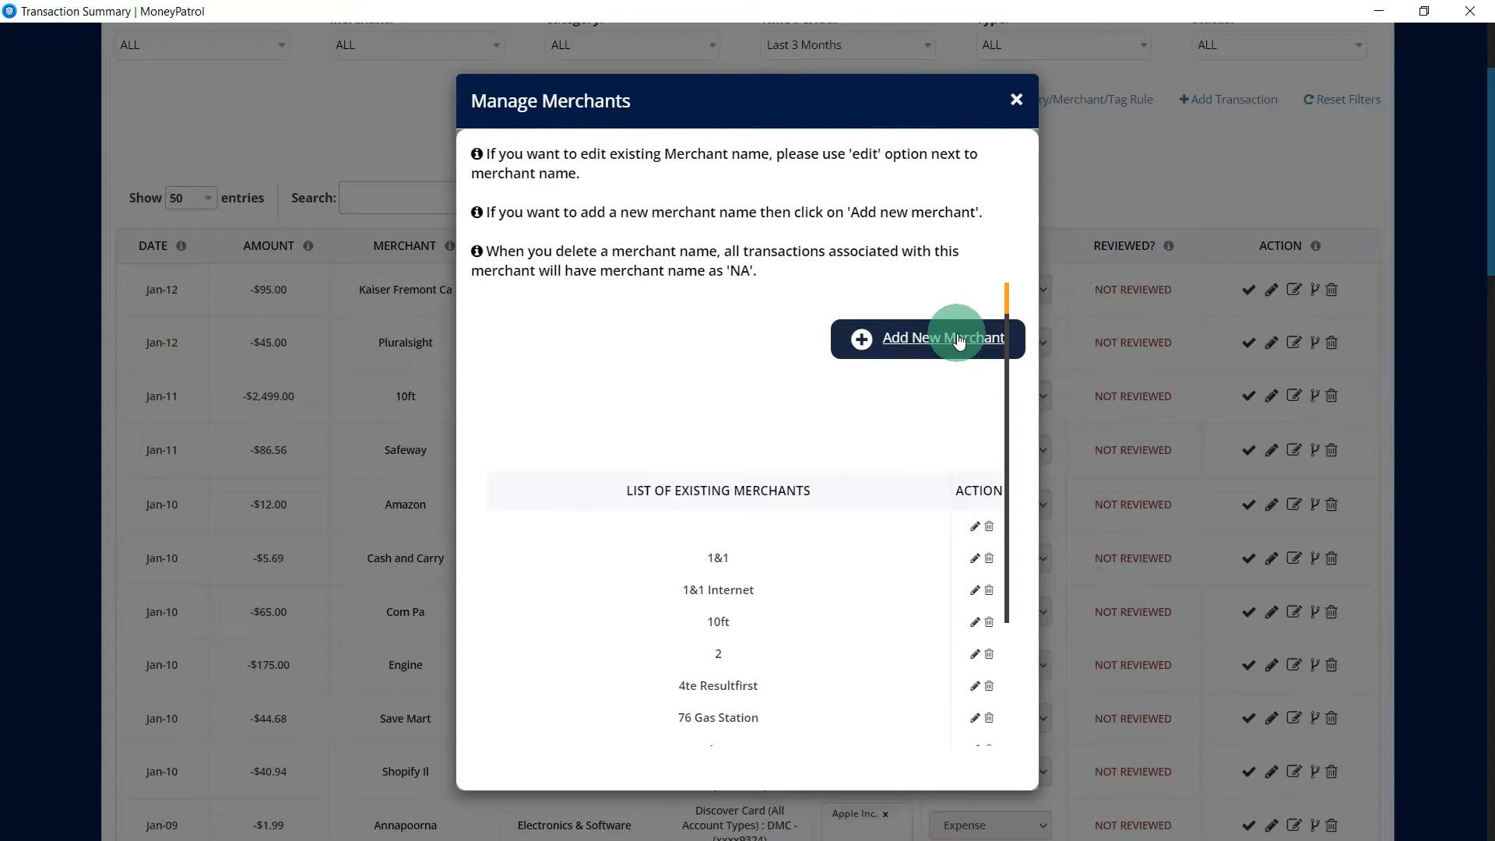
# Add a new merchant named Gmart to the merchant list.
pyautogui.click(959, 340)
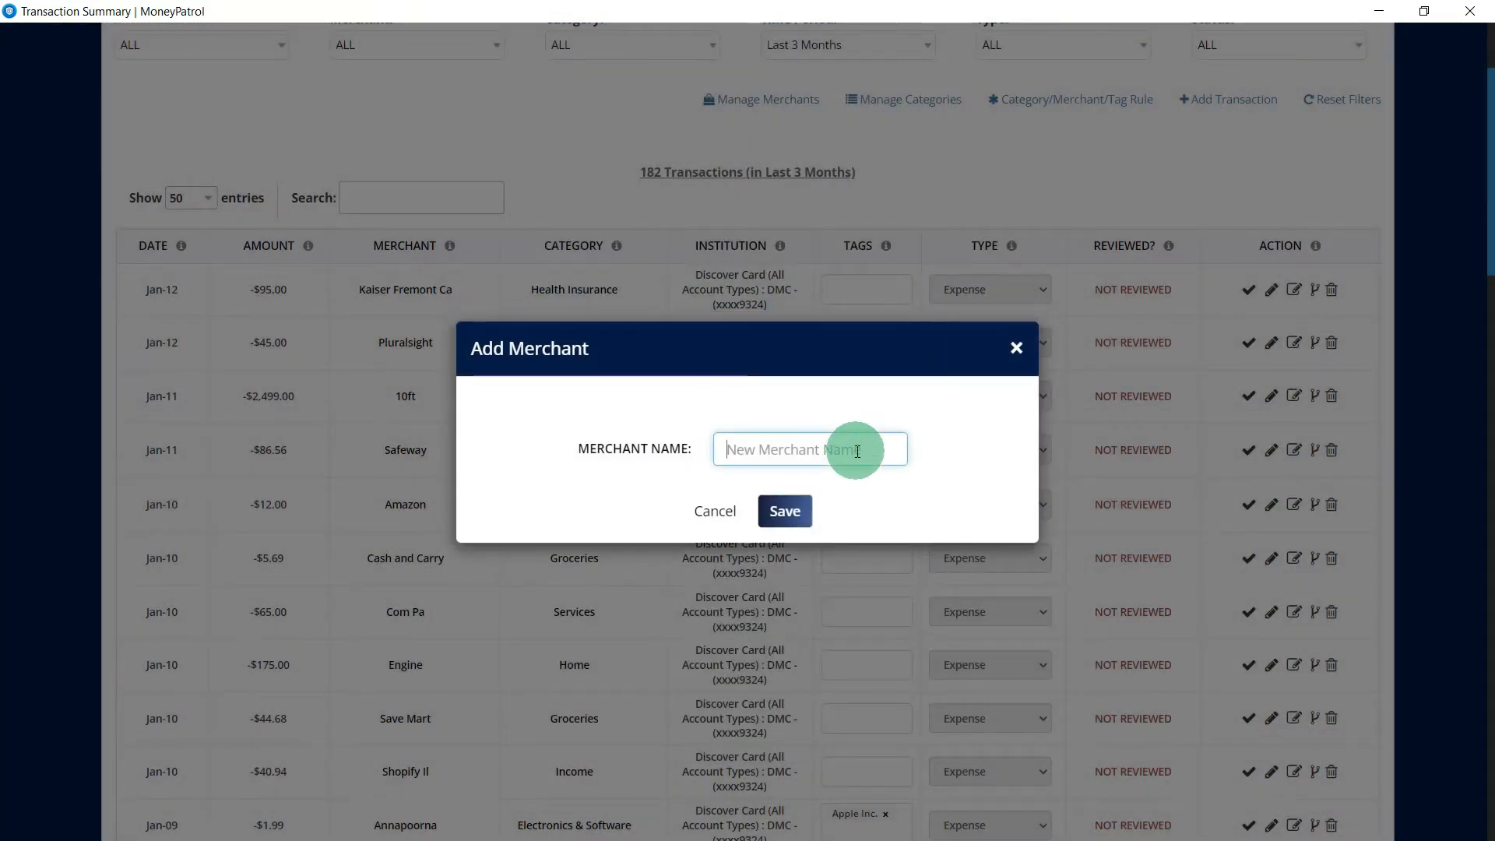
pyautogui.write('Gmart')
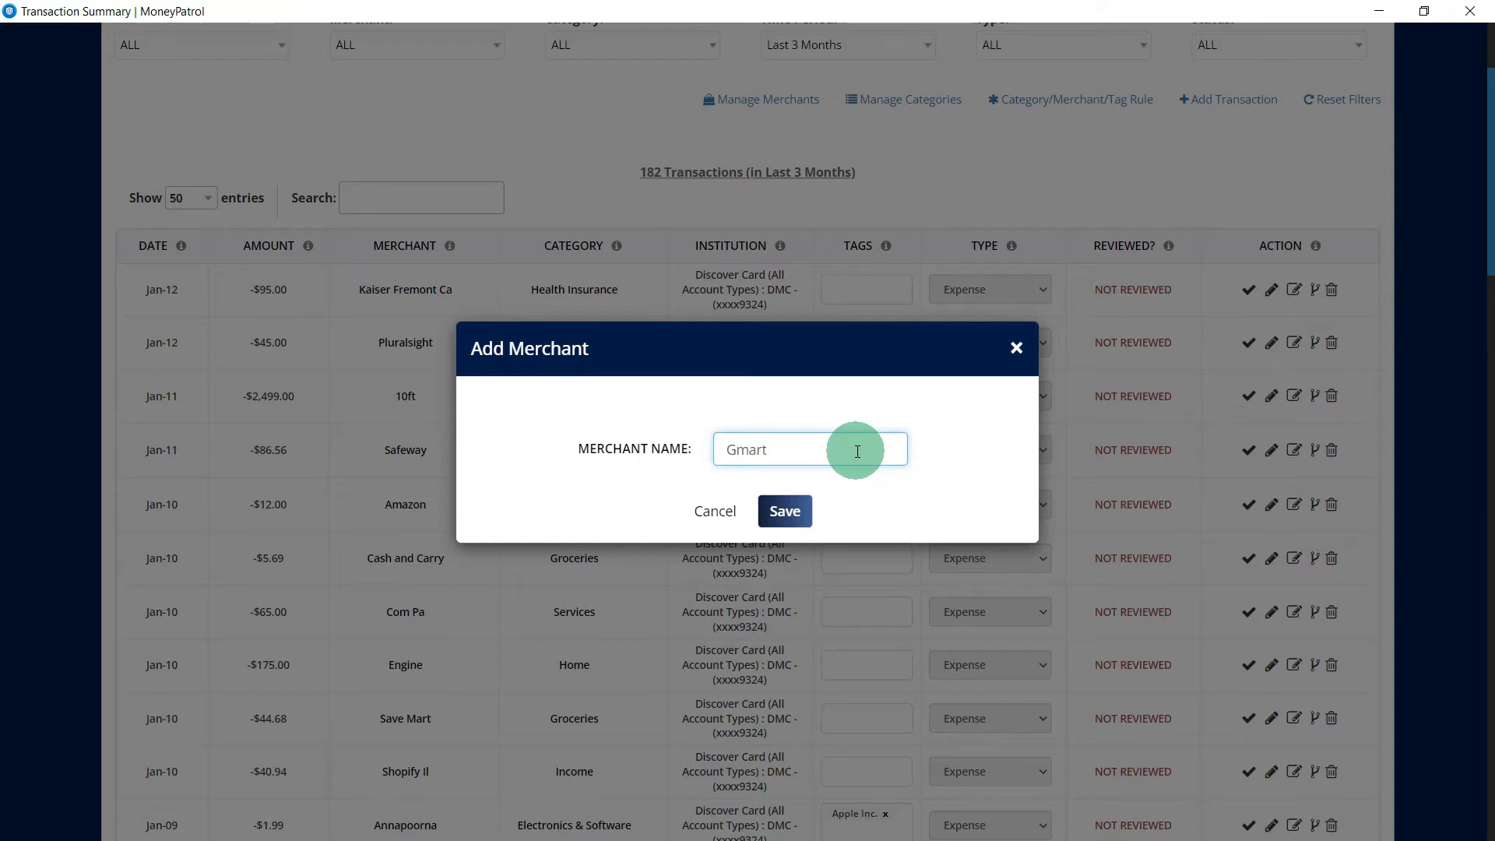
pyautogui.click(784, 510)
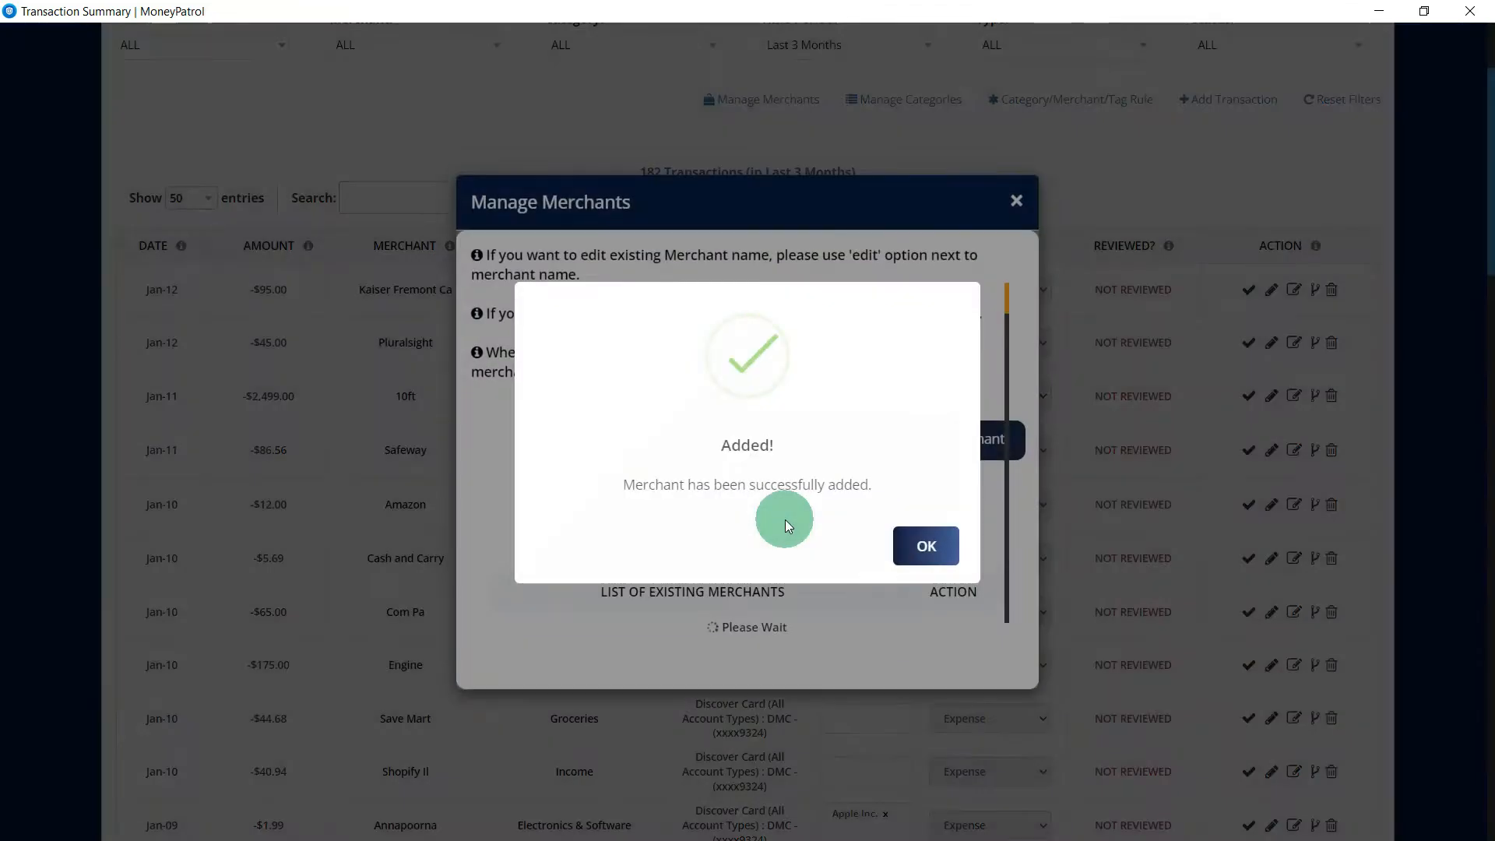
pyautogui.click(934, 544)
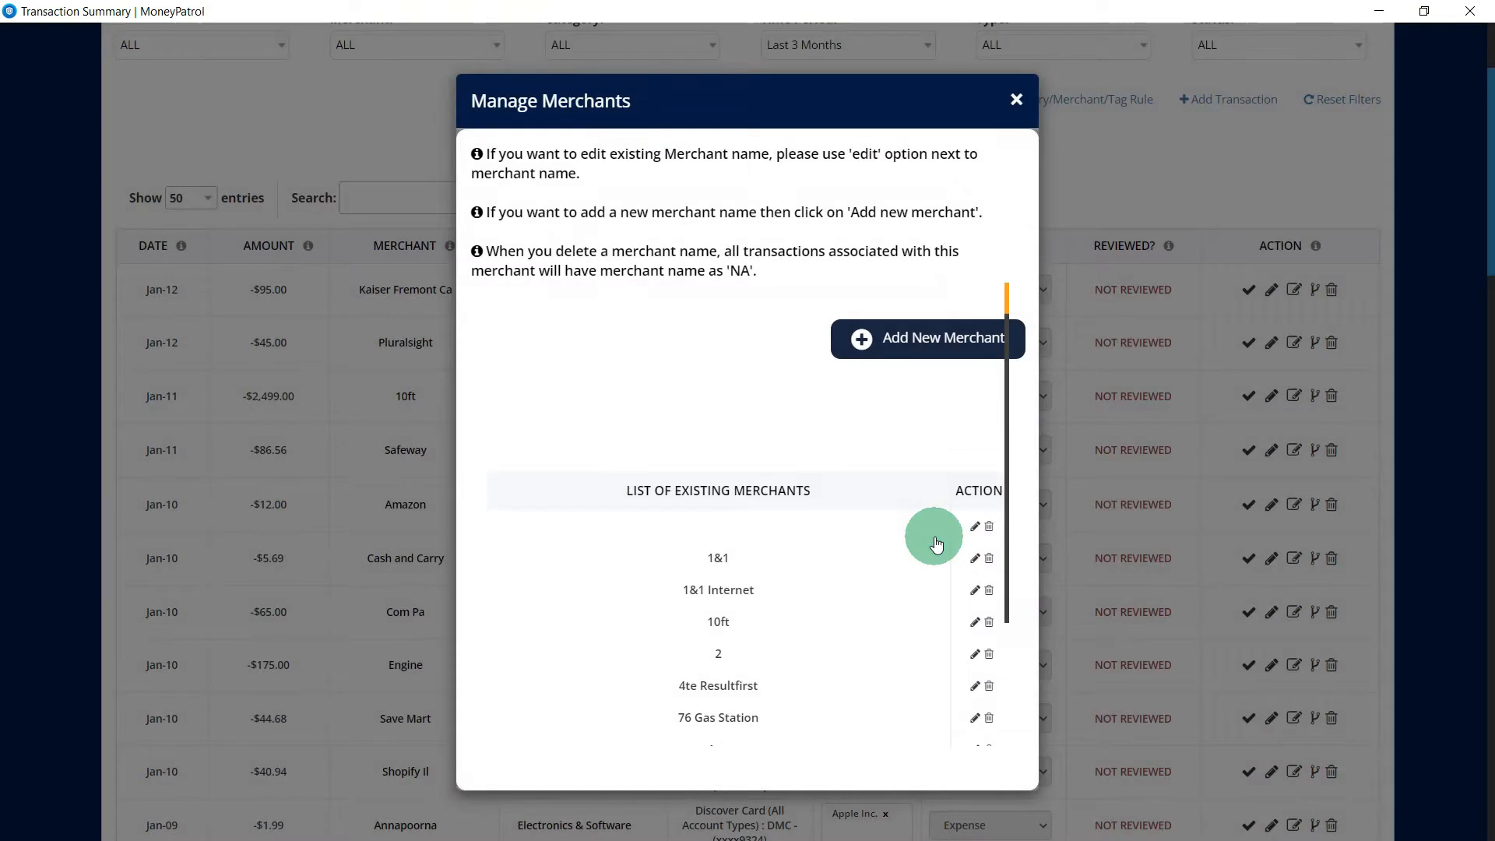
# Delete the unnamed first entry in the list of existing merchants and close the merchant manager.
pyautogui.click(989, 528)
pyautogui.click(944, 541)
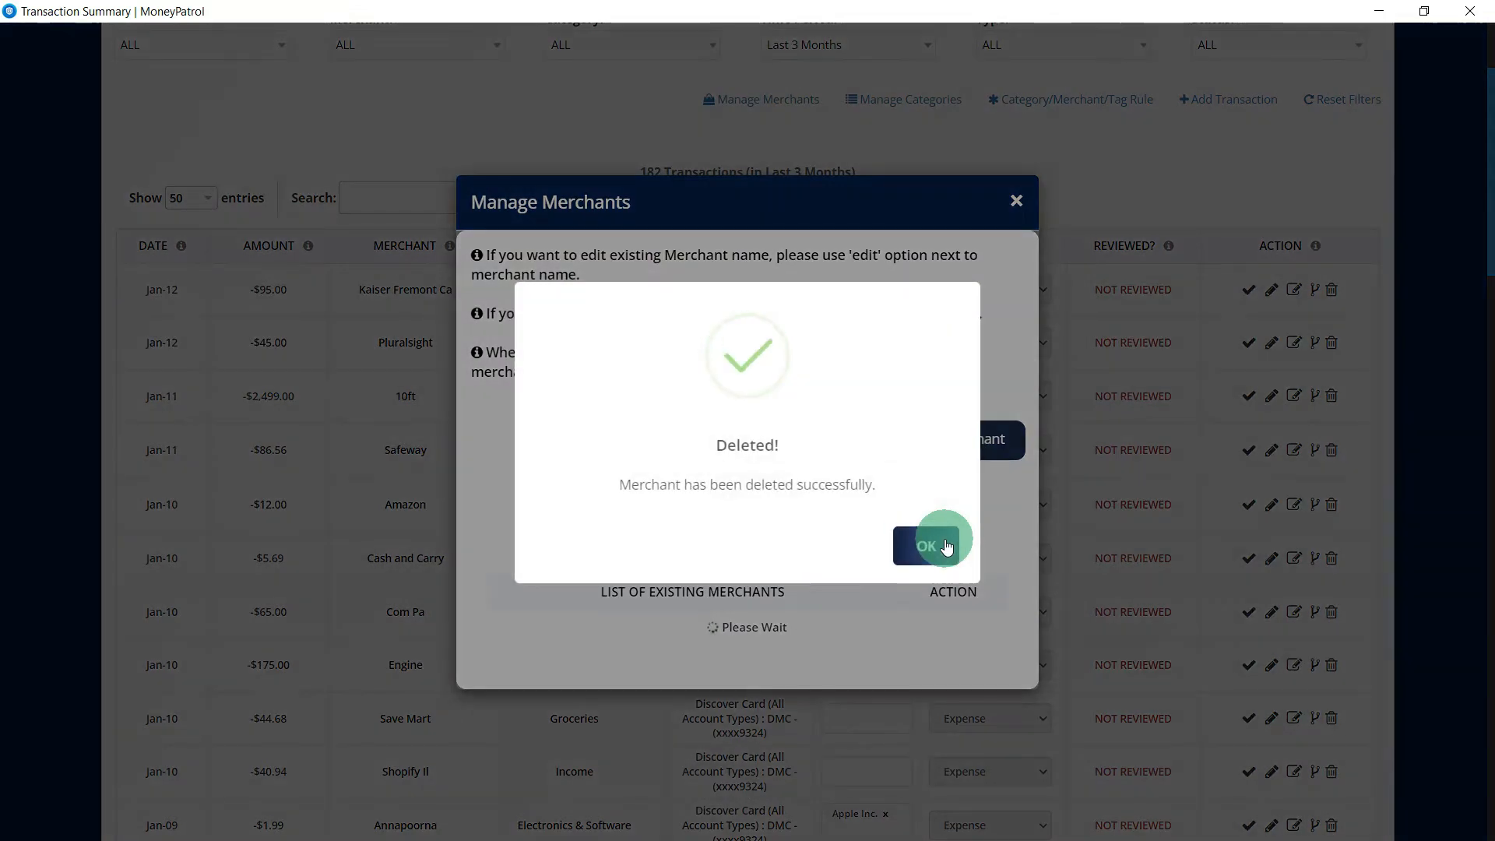
pyautogui.click(945, 545)
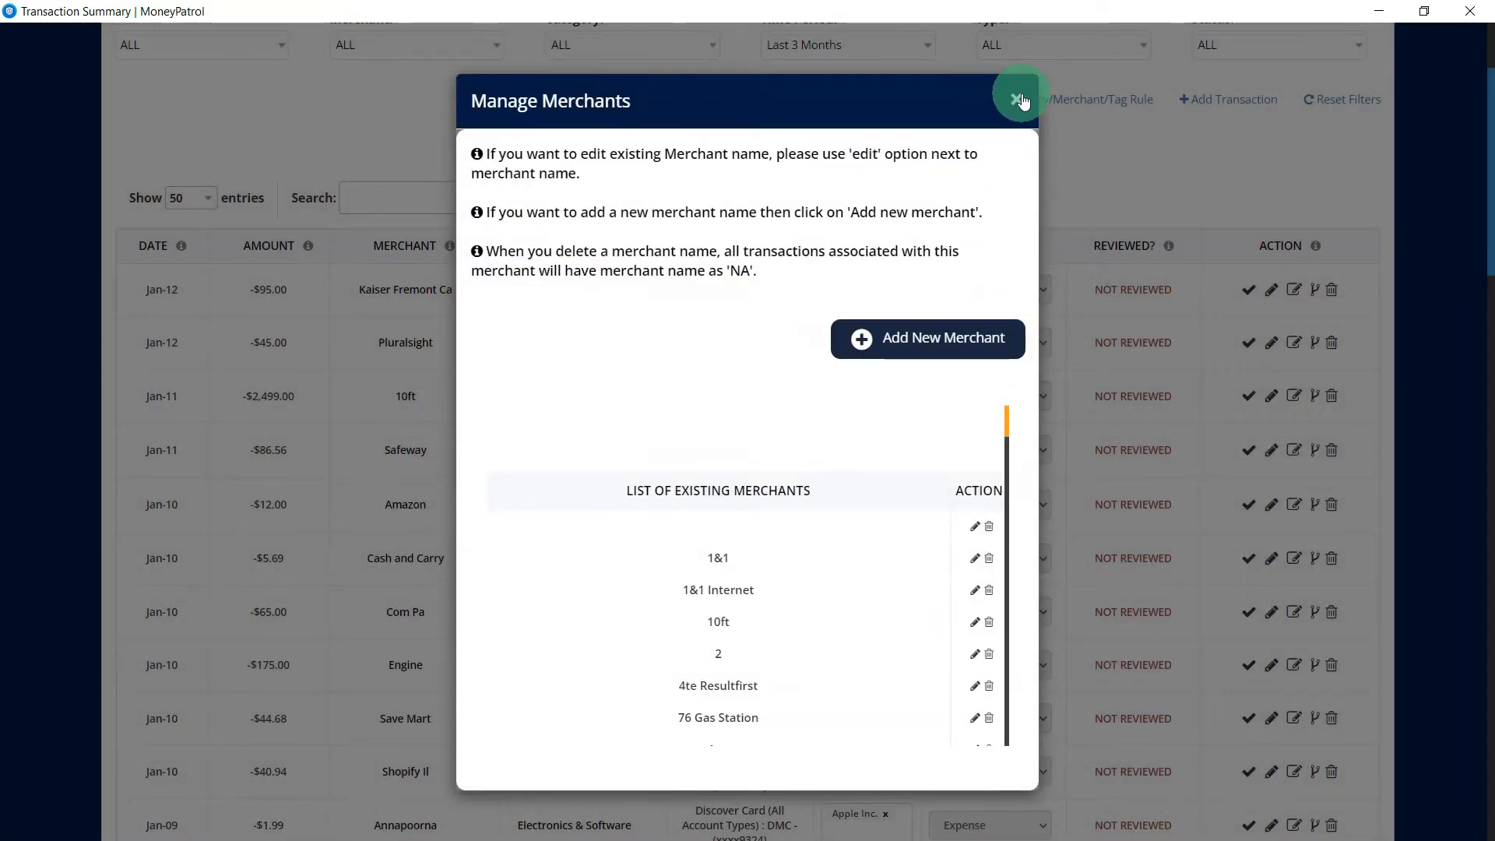
pyautogui.click(1020, 101)
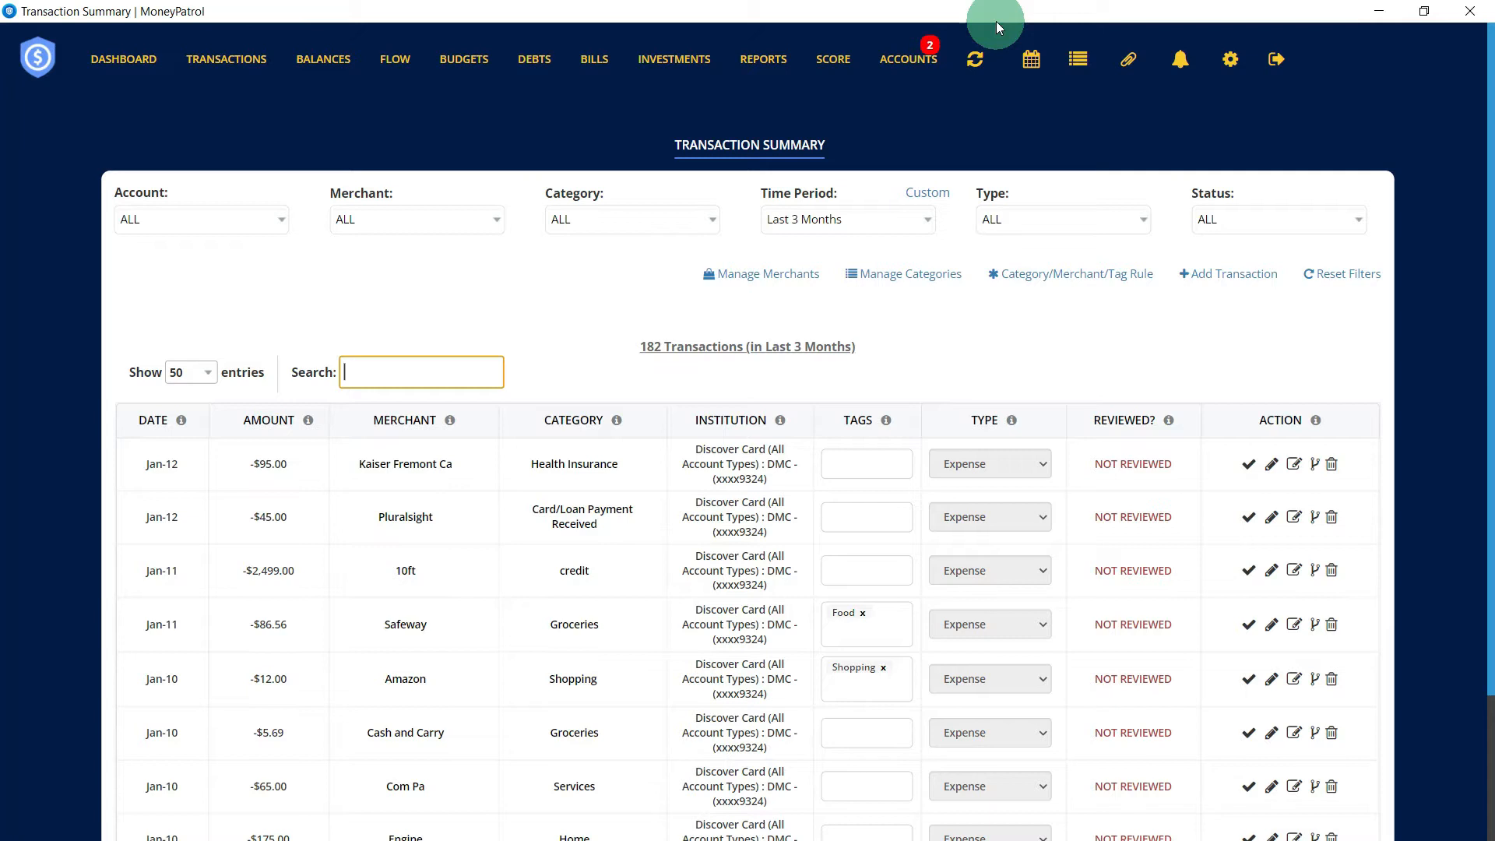
# Open category management and rename the 1atest category to Health.
pyautogui.click(925, 280)
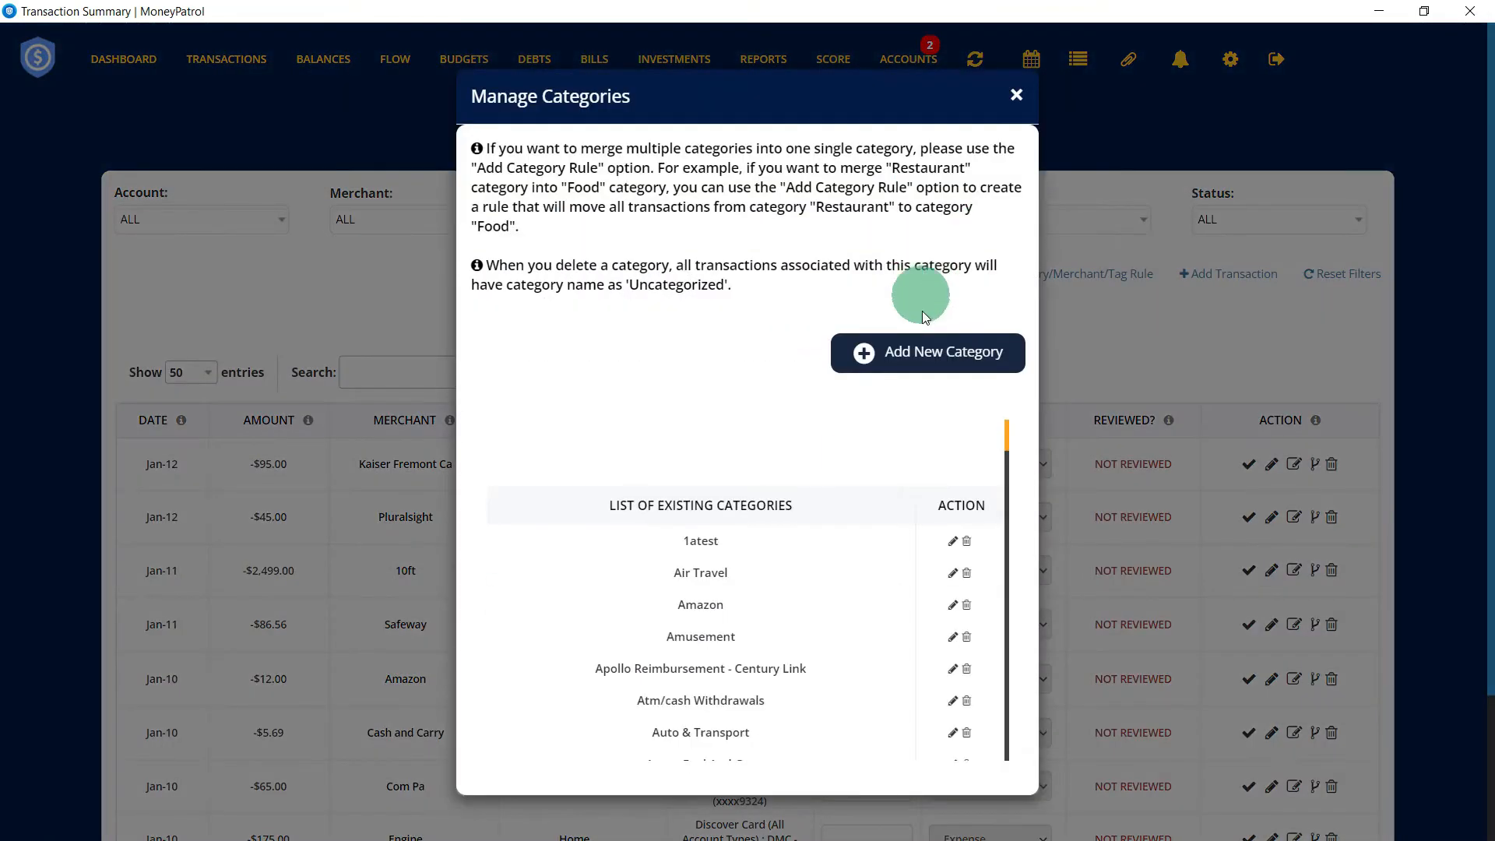
pyautogui.scroll(-9, 963, 506)
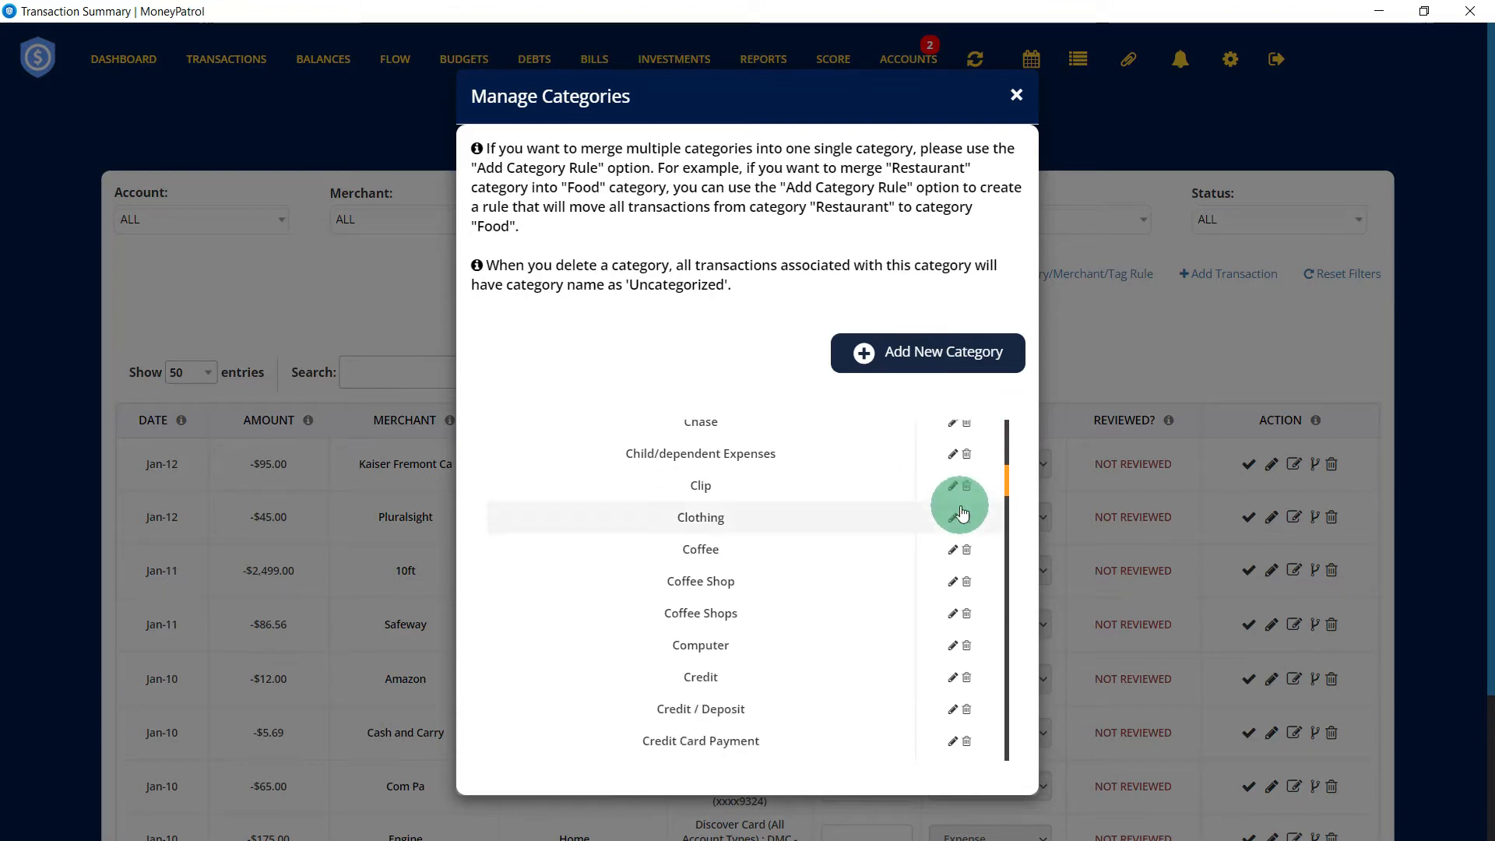
pyautogui.scroll(10, 963, 510)
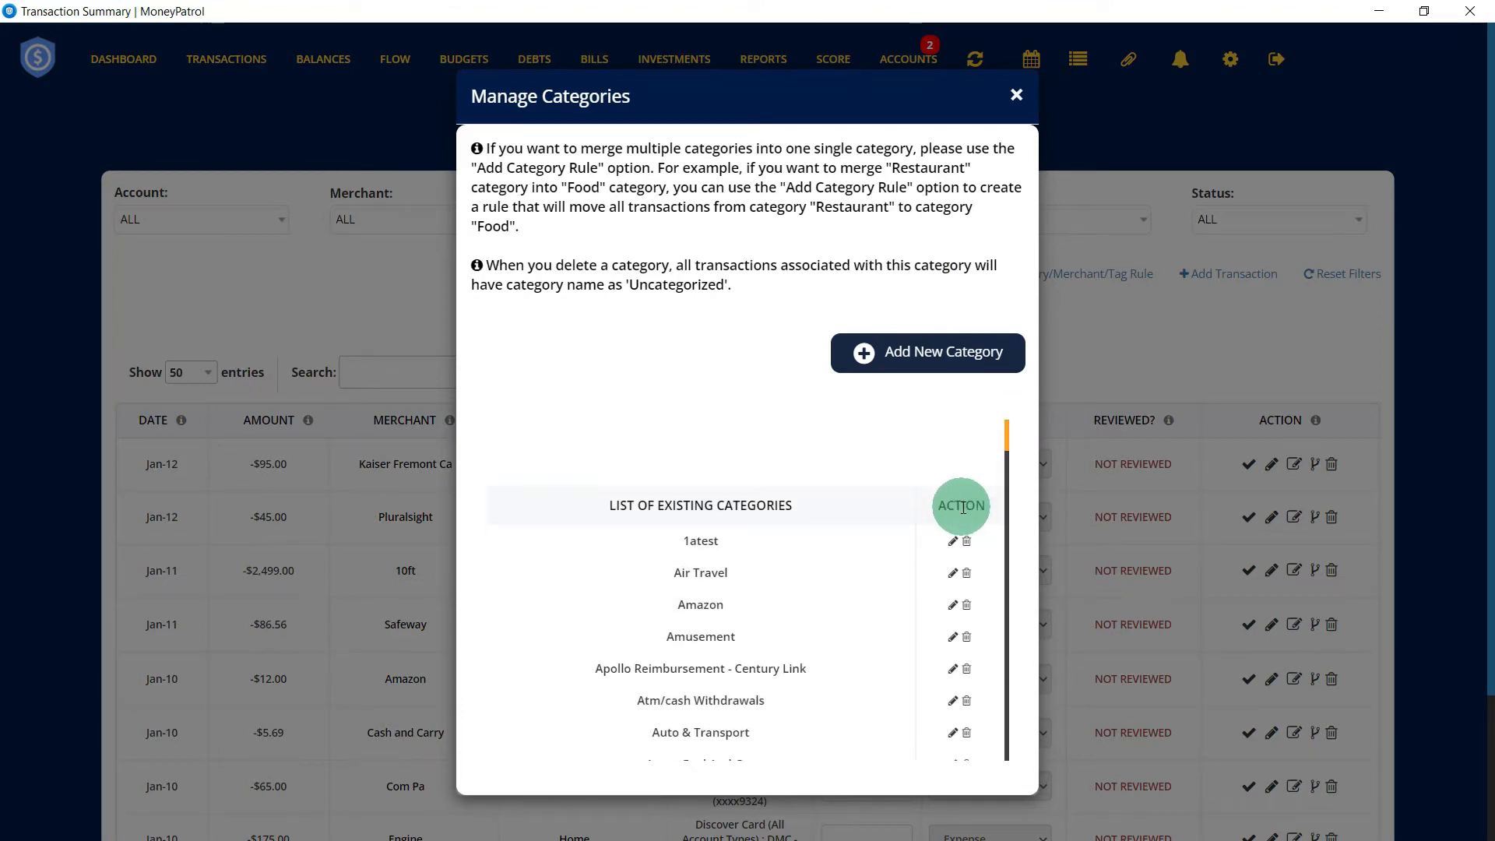
pyautogui.click(952, 541)
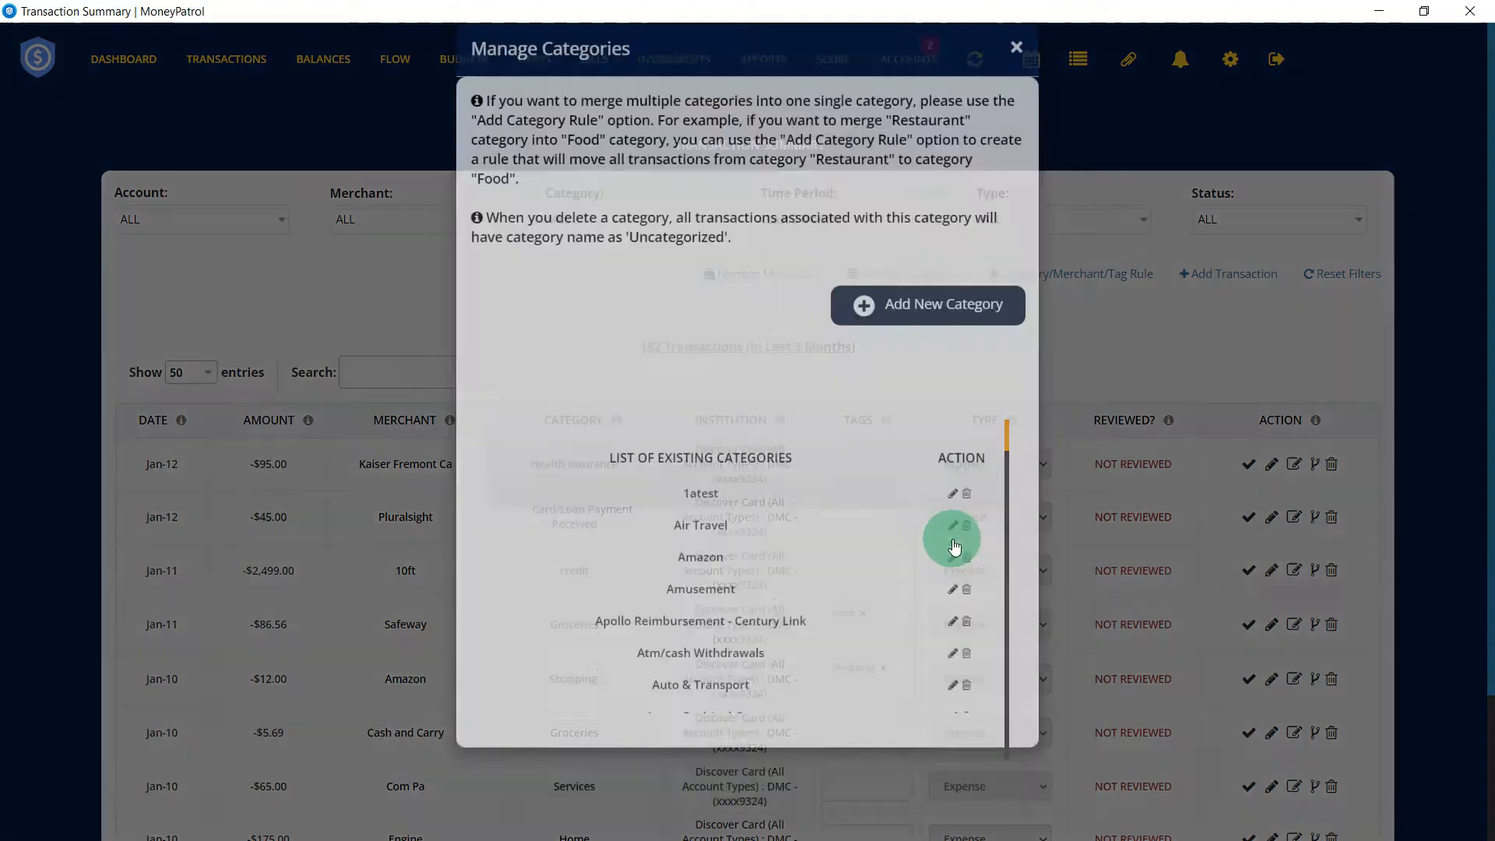
pyautogui.click(788, 467)
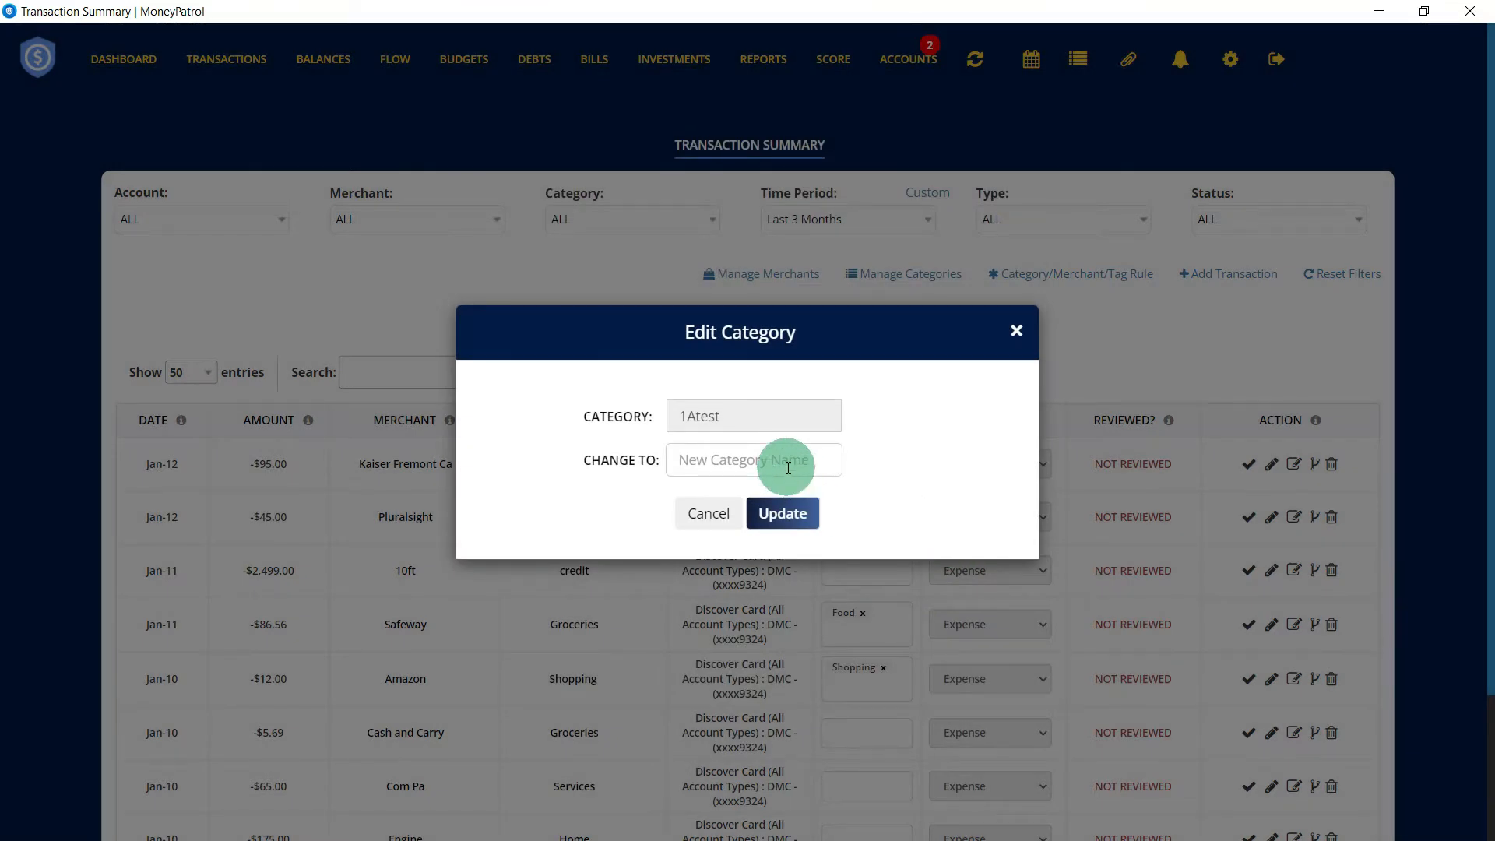
pyautogui.write('Health')
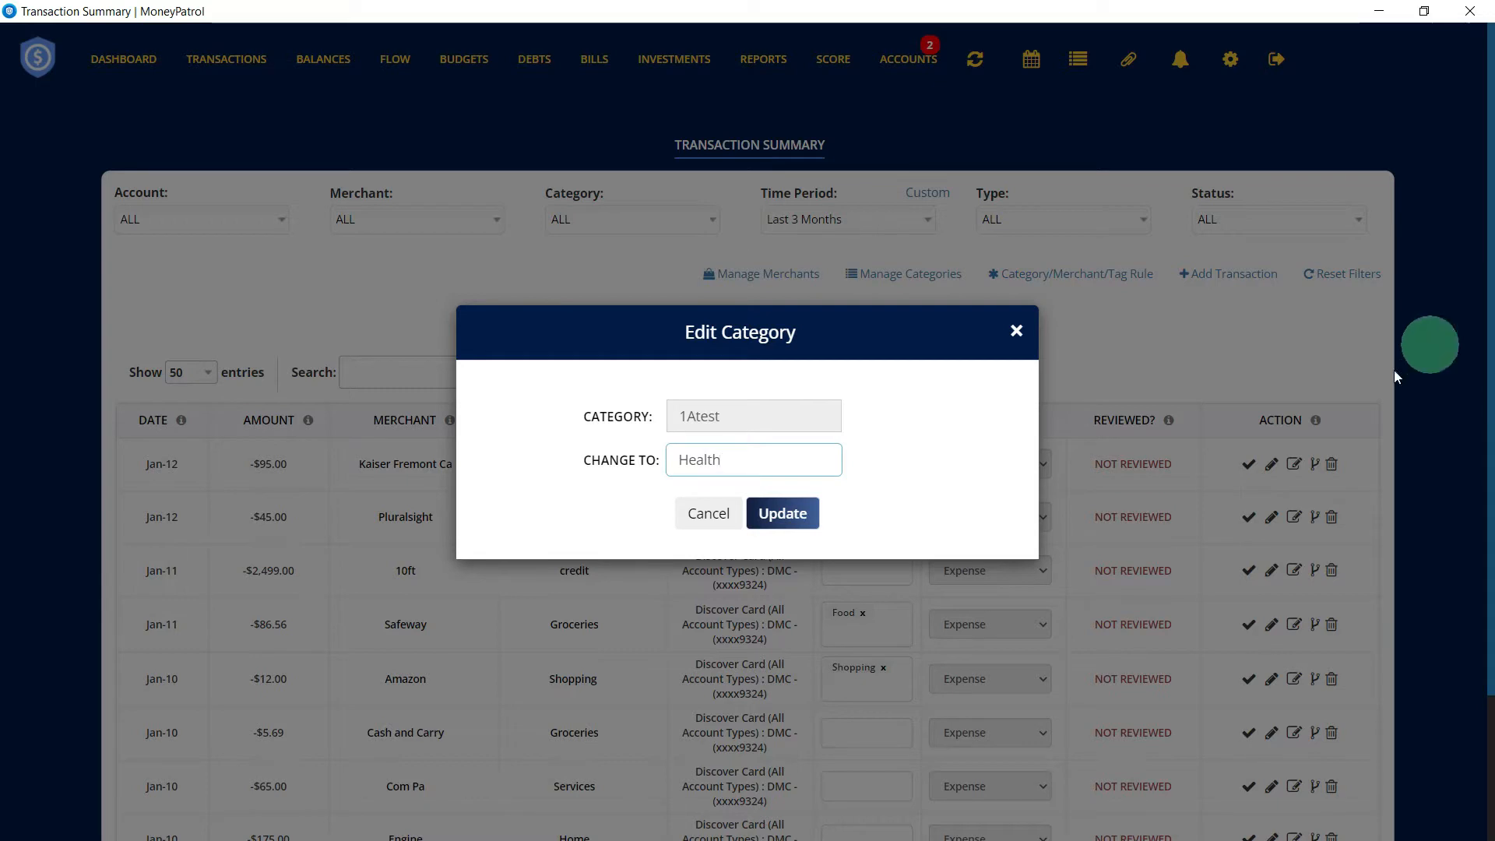
pyautogui.click(783, 525)
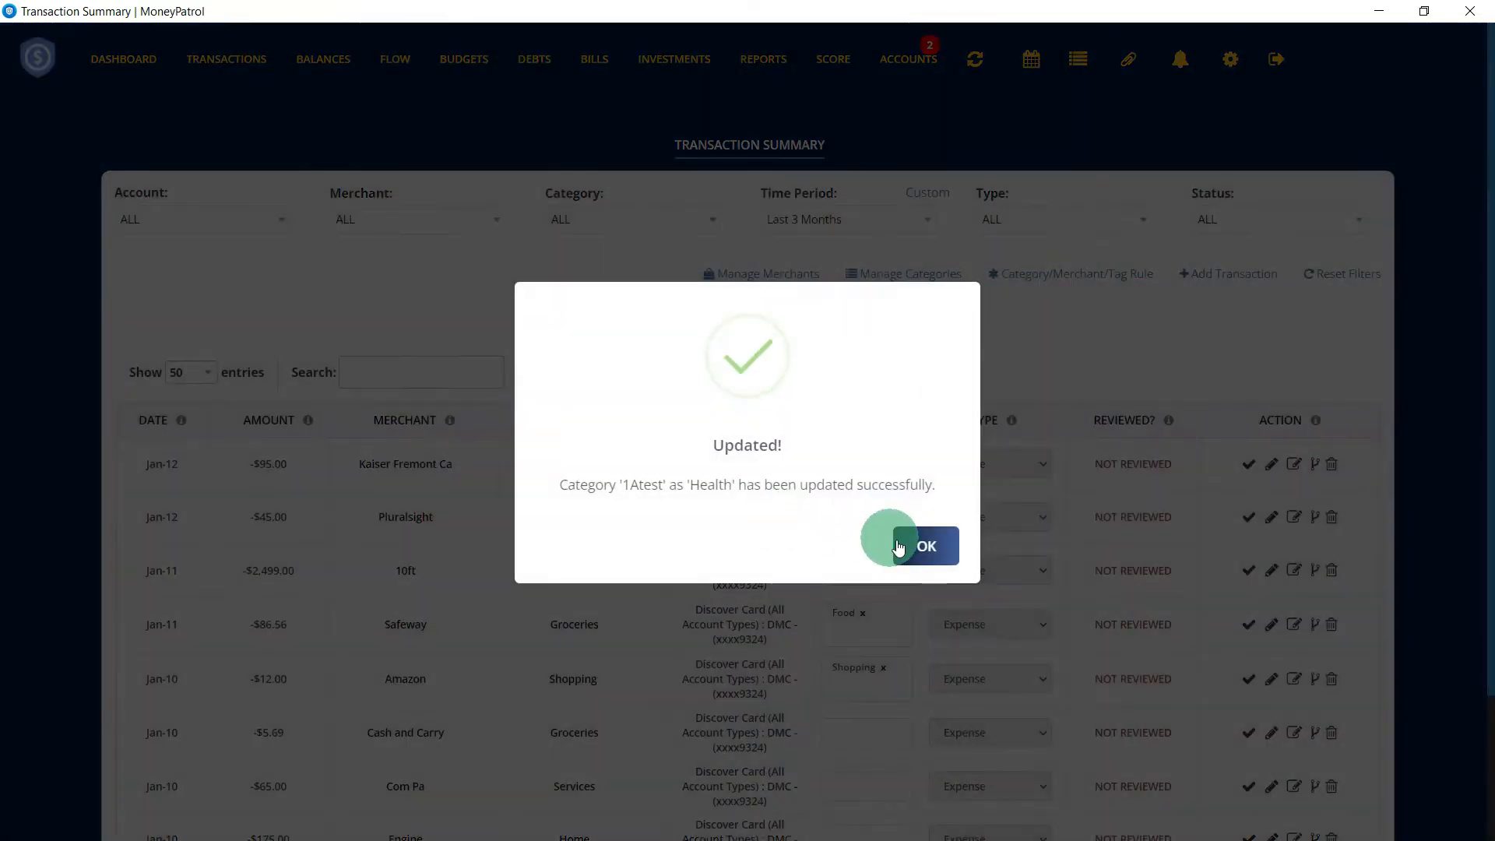
pyautogui.click(931, 547)
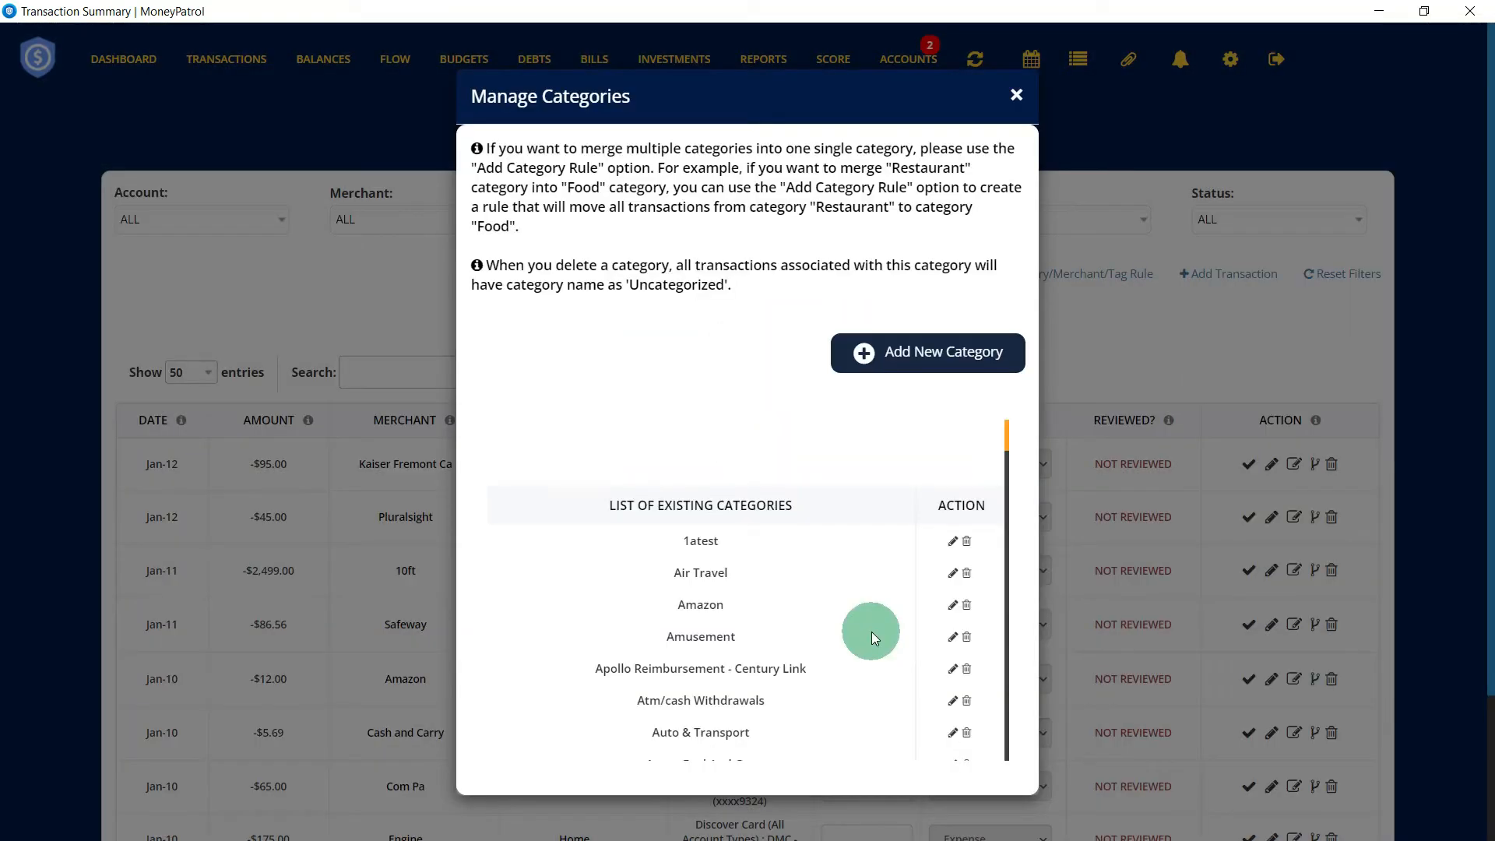
# Add a new category named Travel to the category list.
pyautogui.click(962, 352)
pyautogui.click(836, 448)
pyautogui.write('Travel')
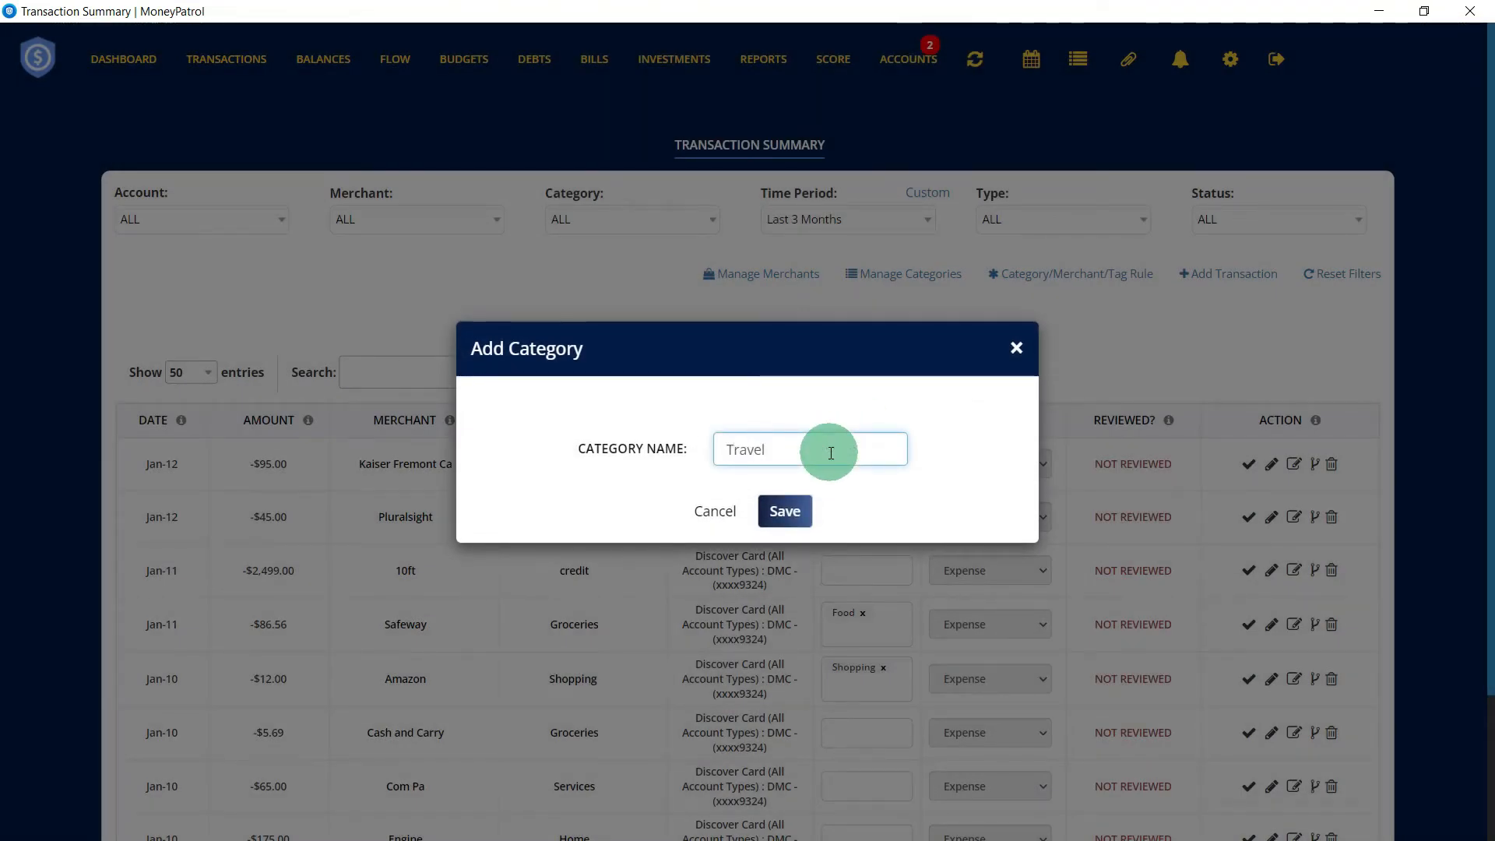
pyautogui.click(807, 503)
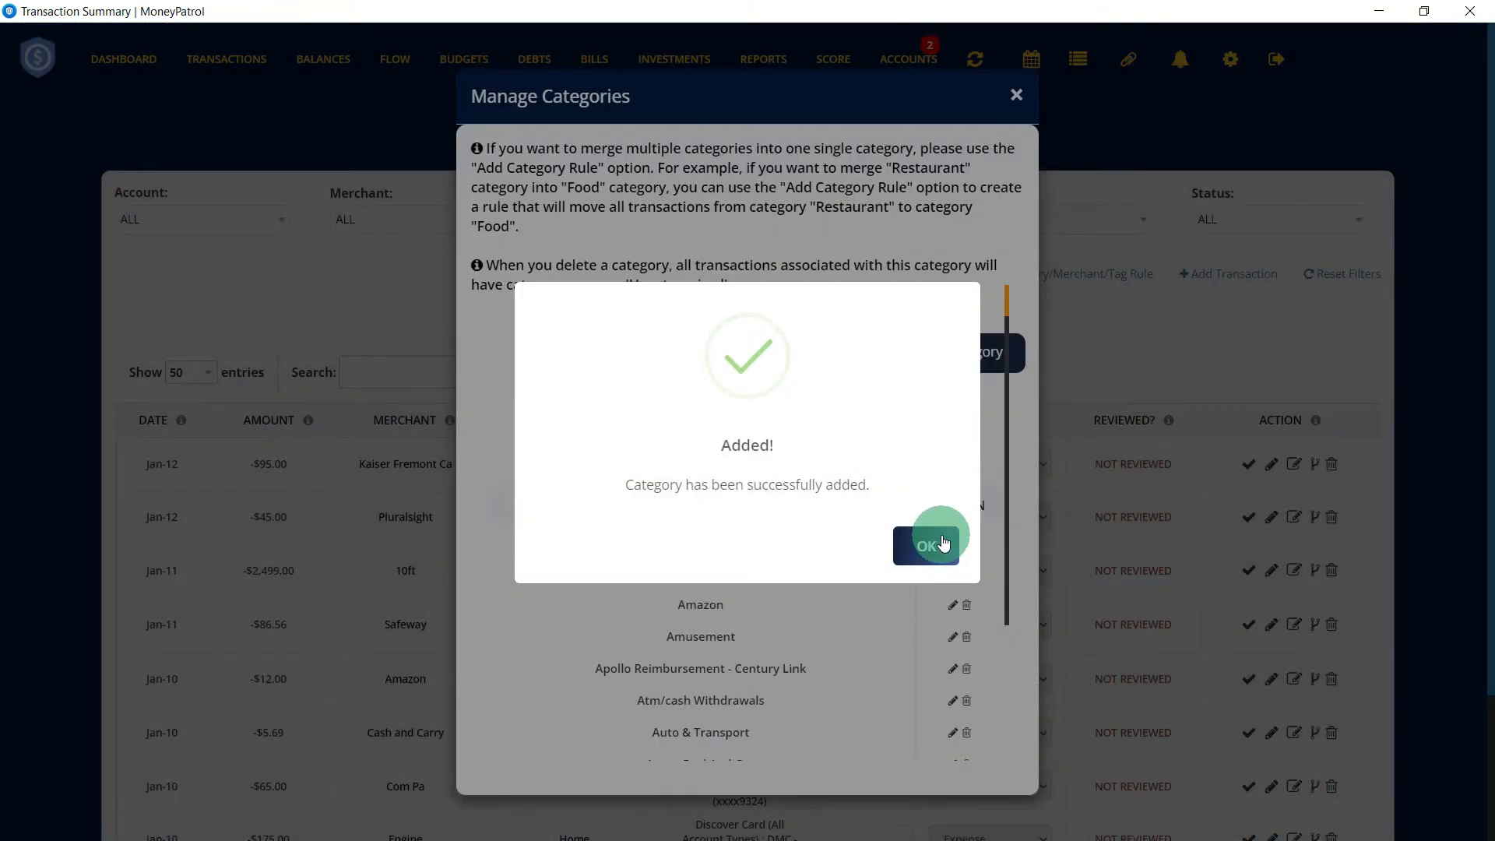
pyautogui.click(943, 543)
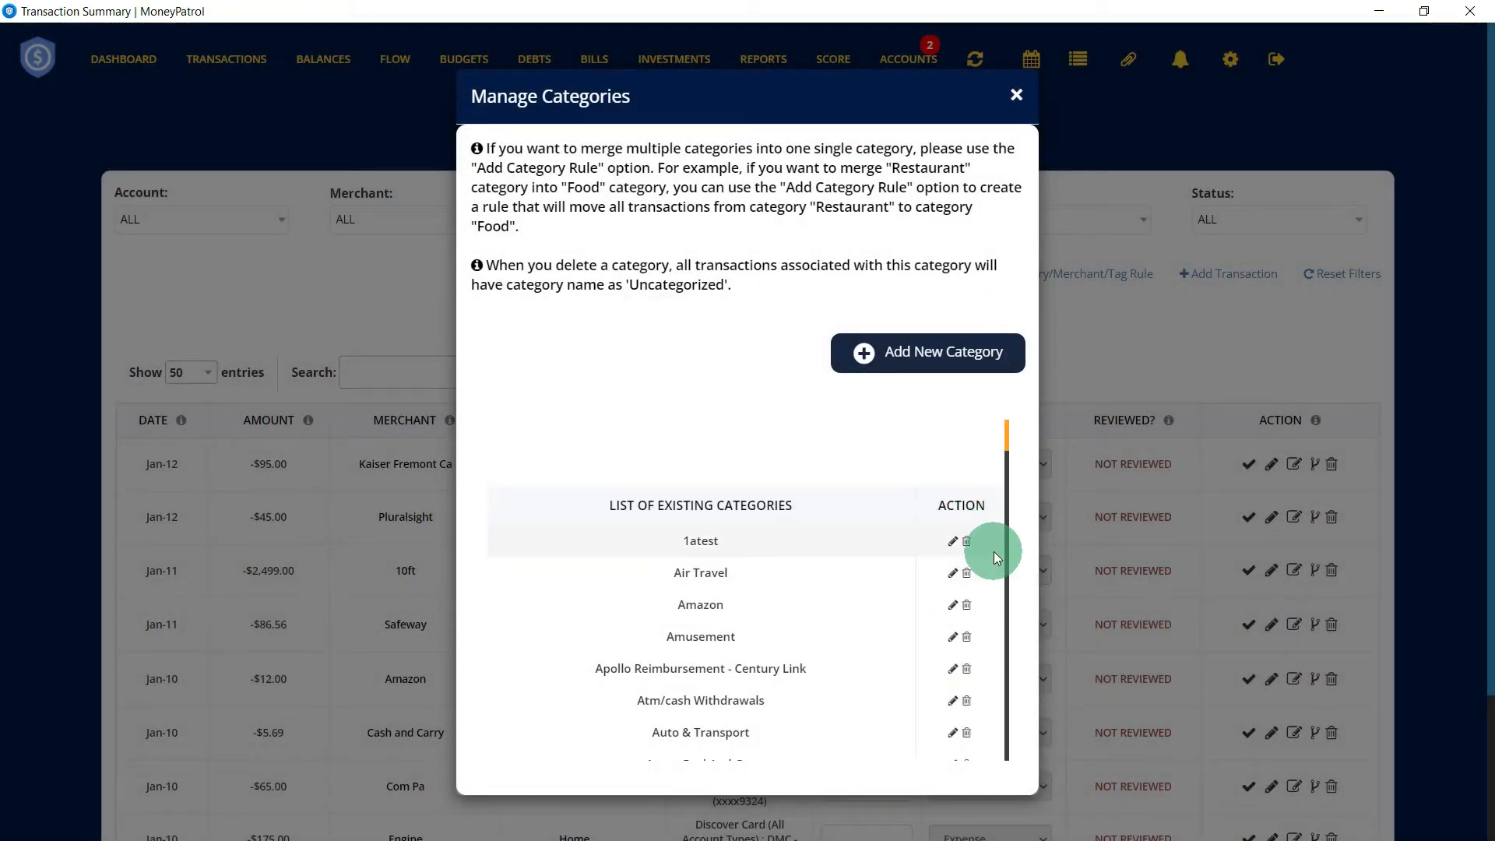
# Delete the 1atest category and close the category manager.
pyautogui.click(967, 543)
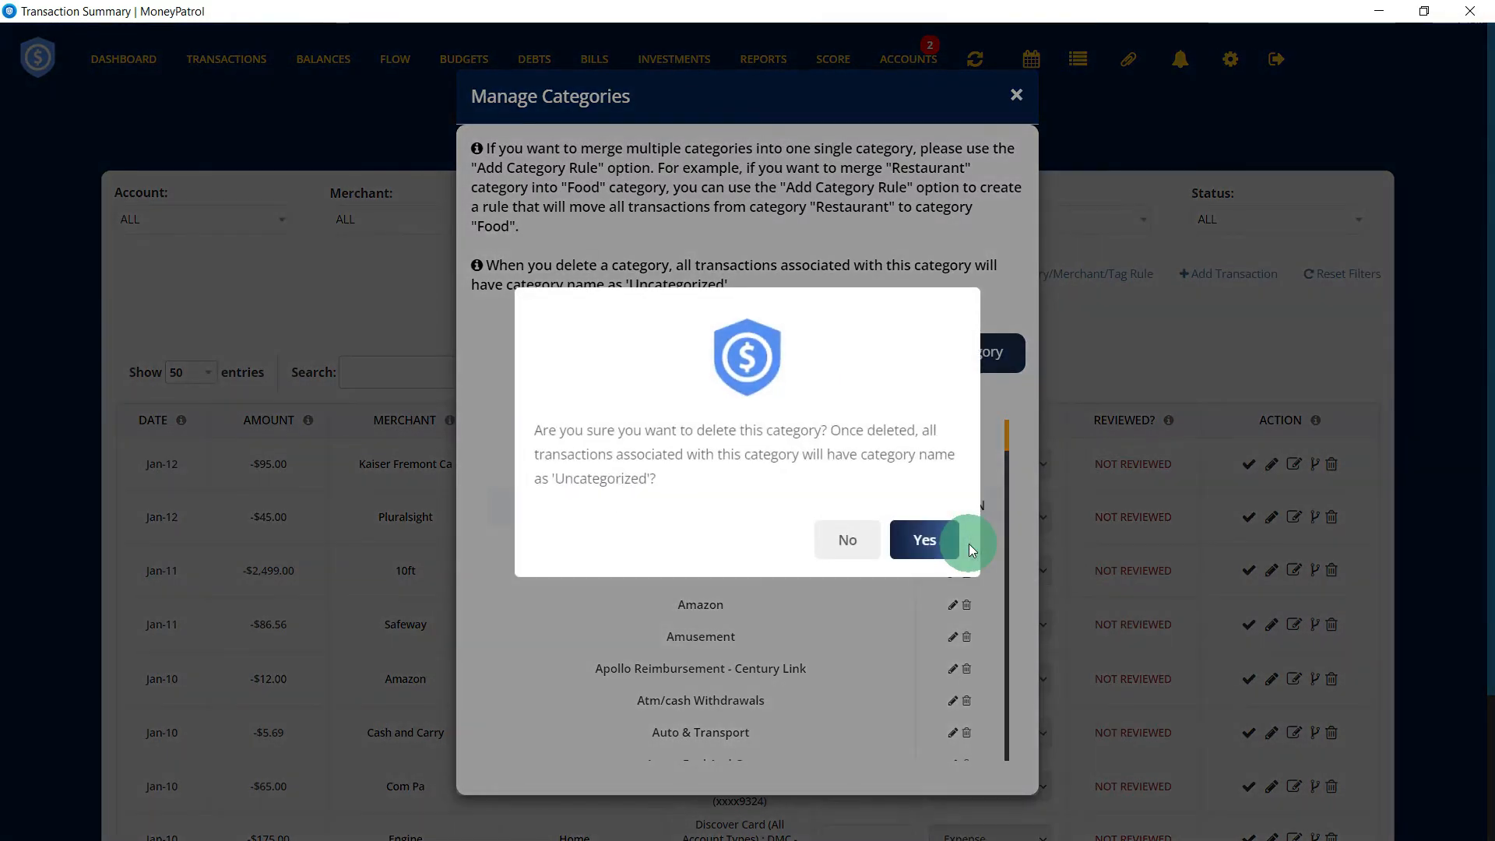
pyautogui.click(921, 535)
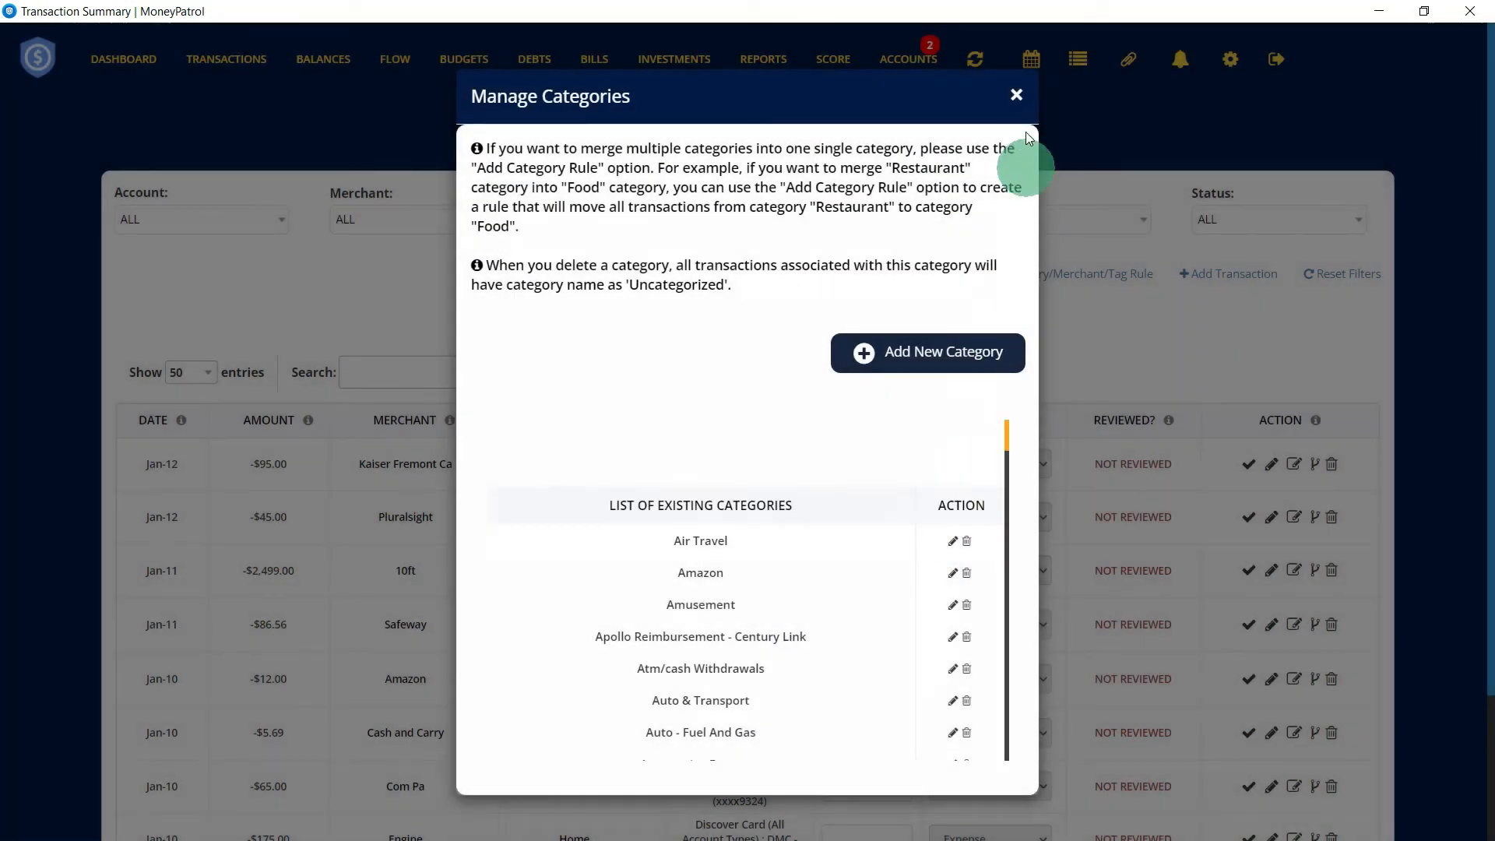
pyautogui.click(1016, 94)
# Create a category rule that changes Air Travel to Travel and apply it to the matching transactions.
pyautogui.click(1113, 287)
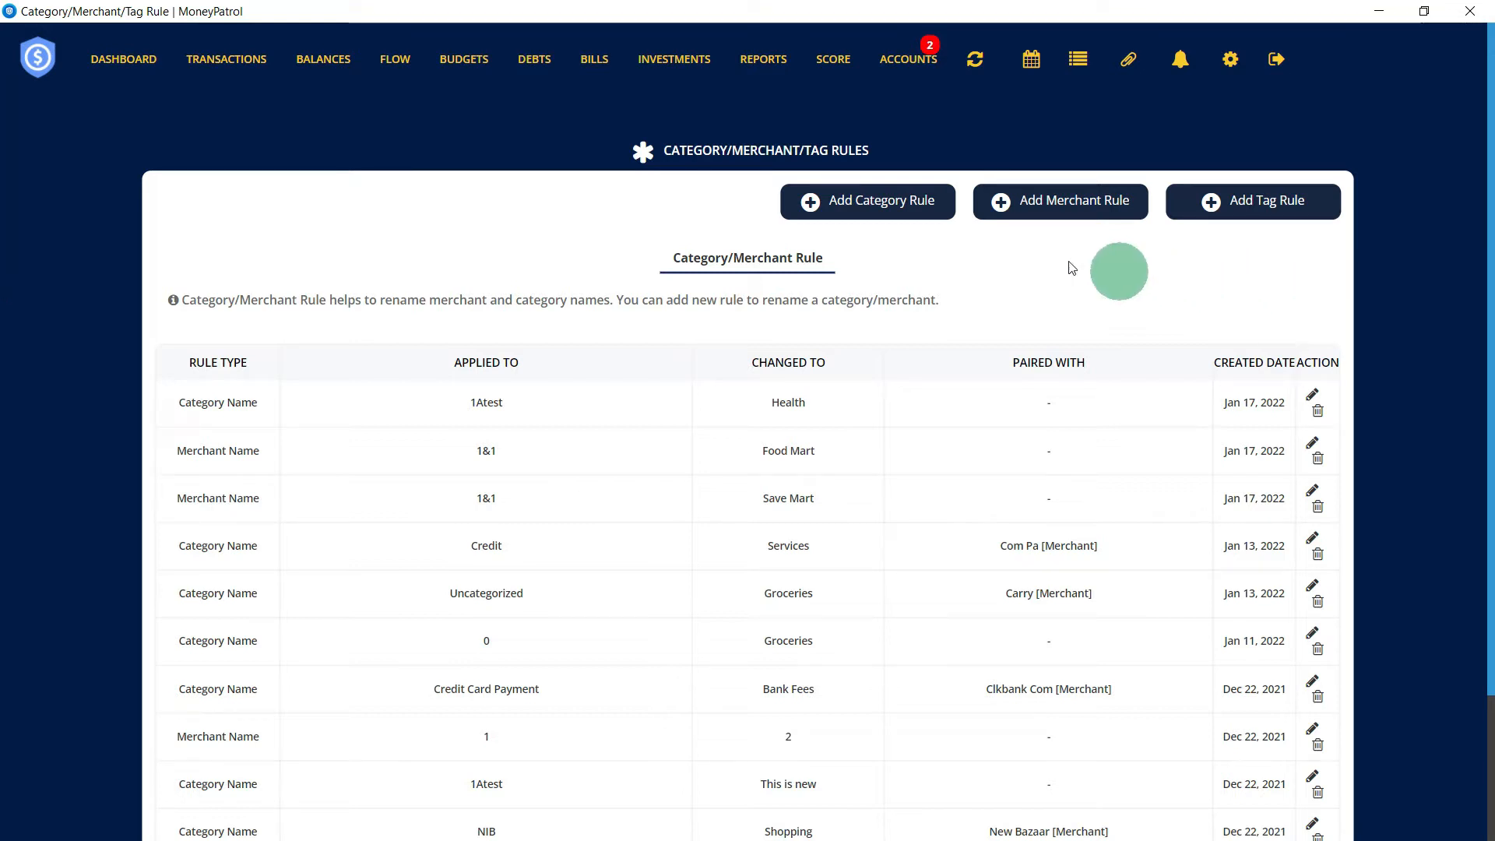
pyautogui.click(949, 202)
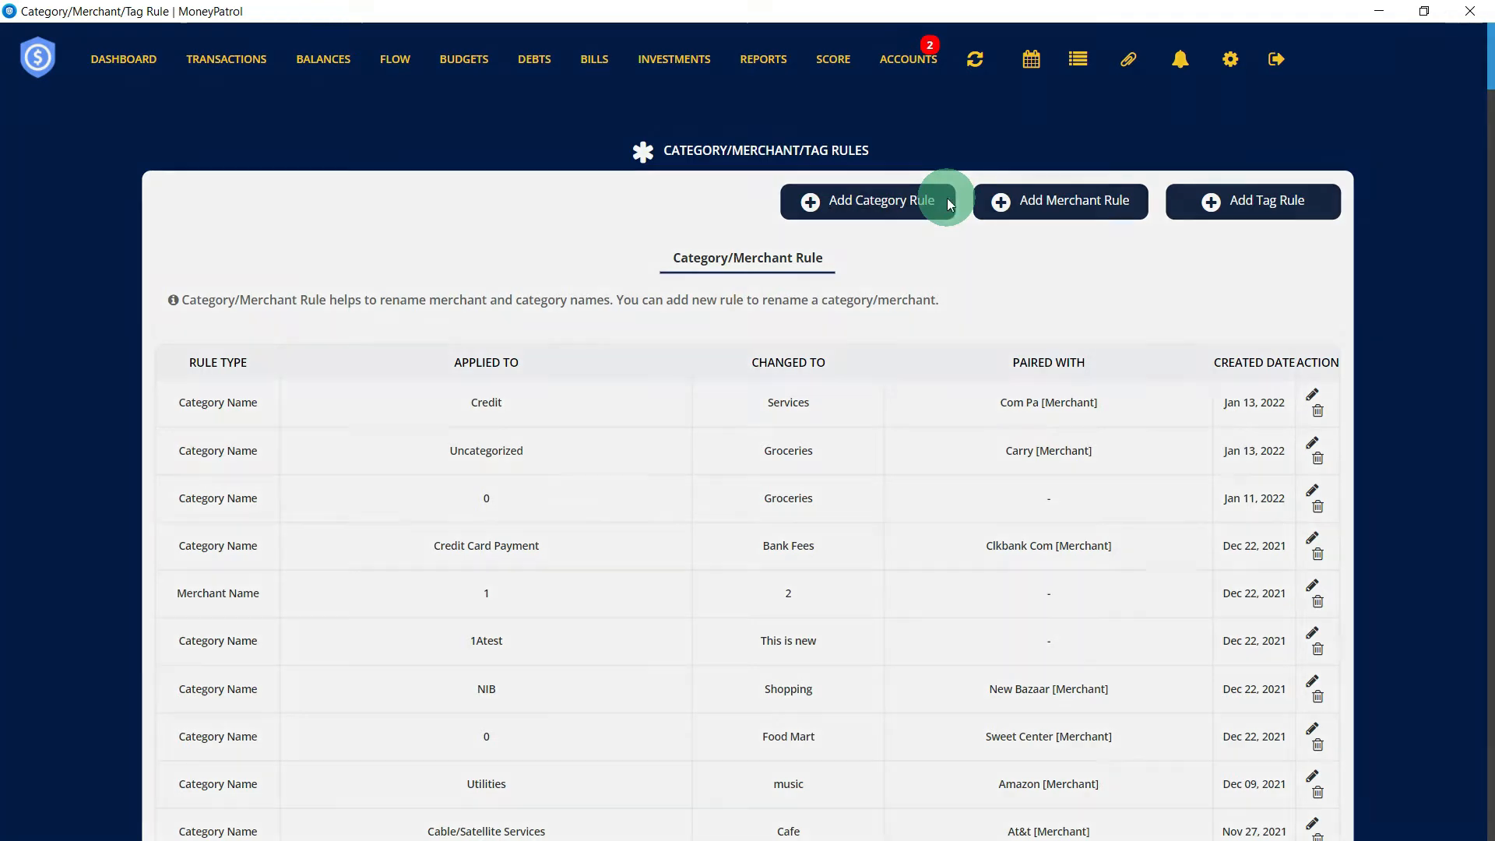
pyautogui.click(859, 386)
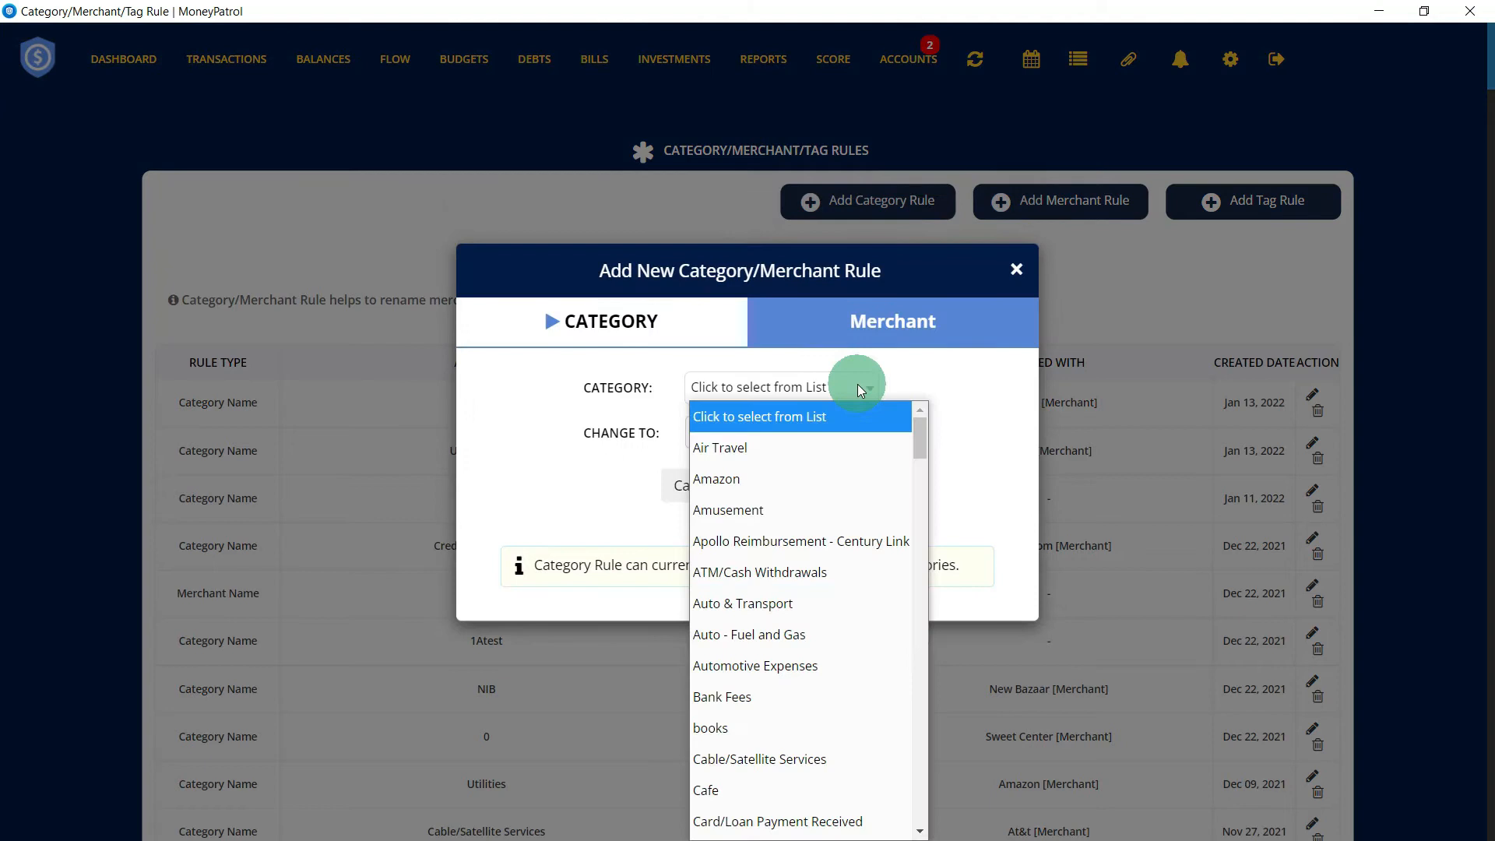
pyautogui.click(825, 443)
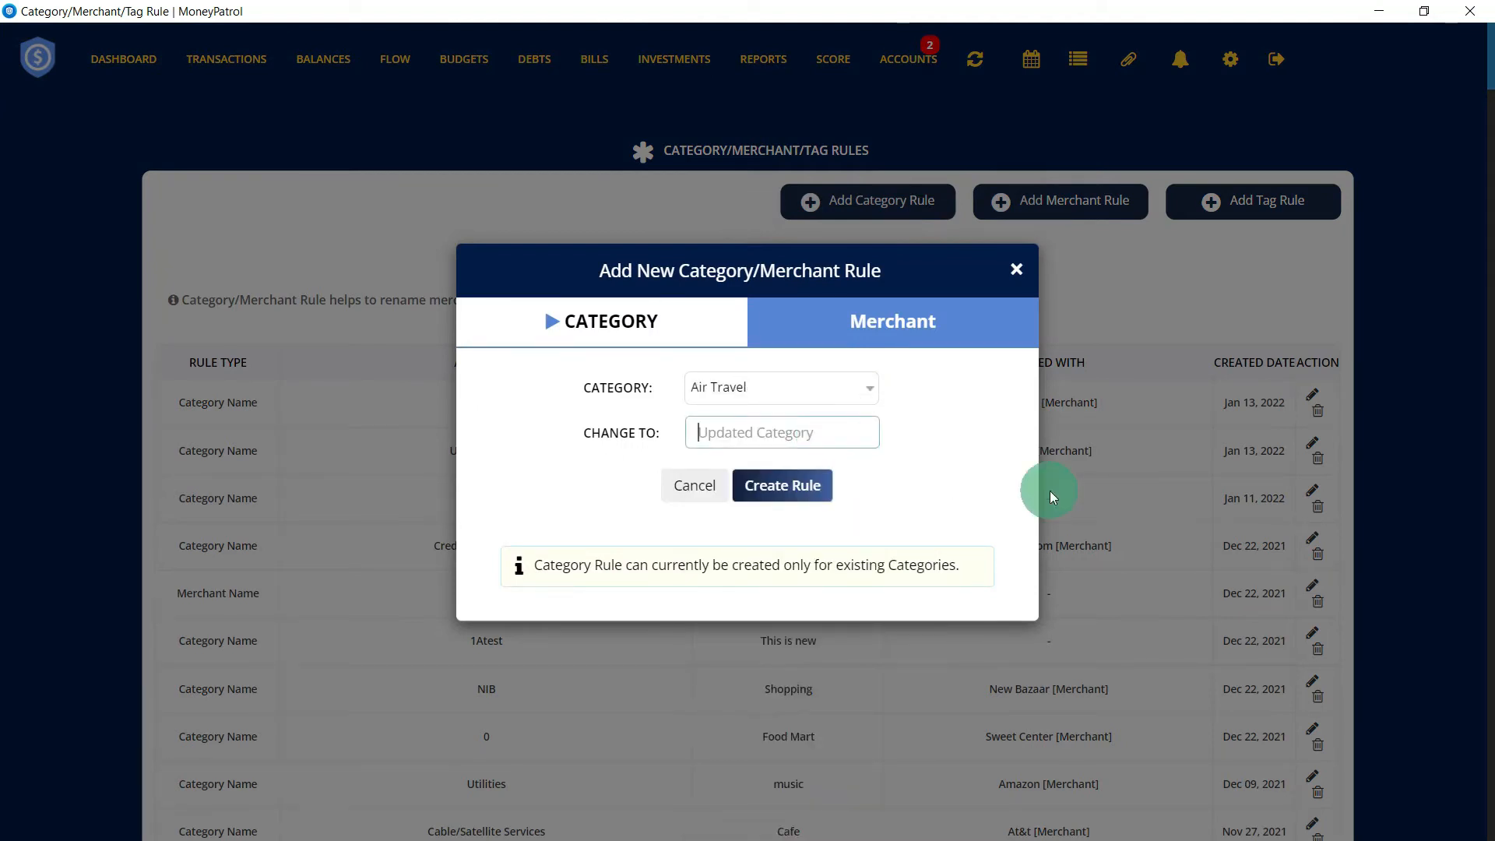
pyautogui.write('Travel')
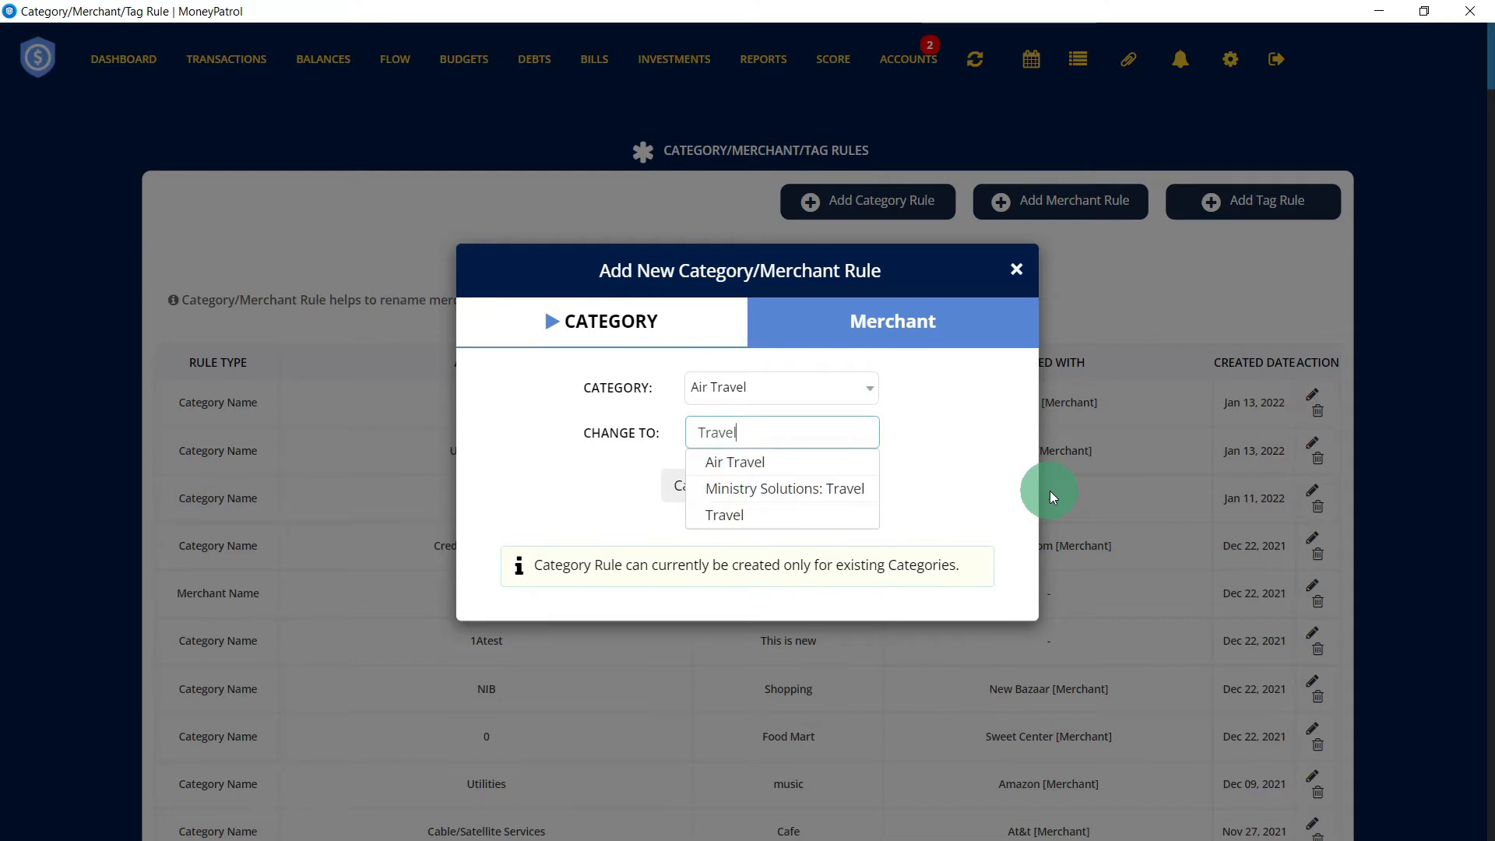
pyautogui.click(914, 494)
pyautogui.click(798, 487)
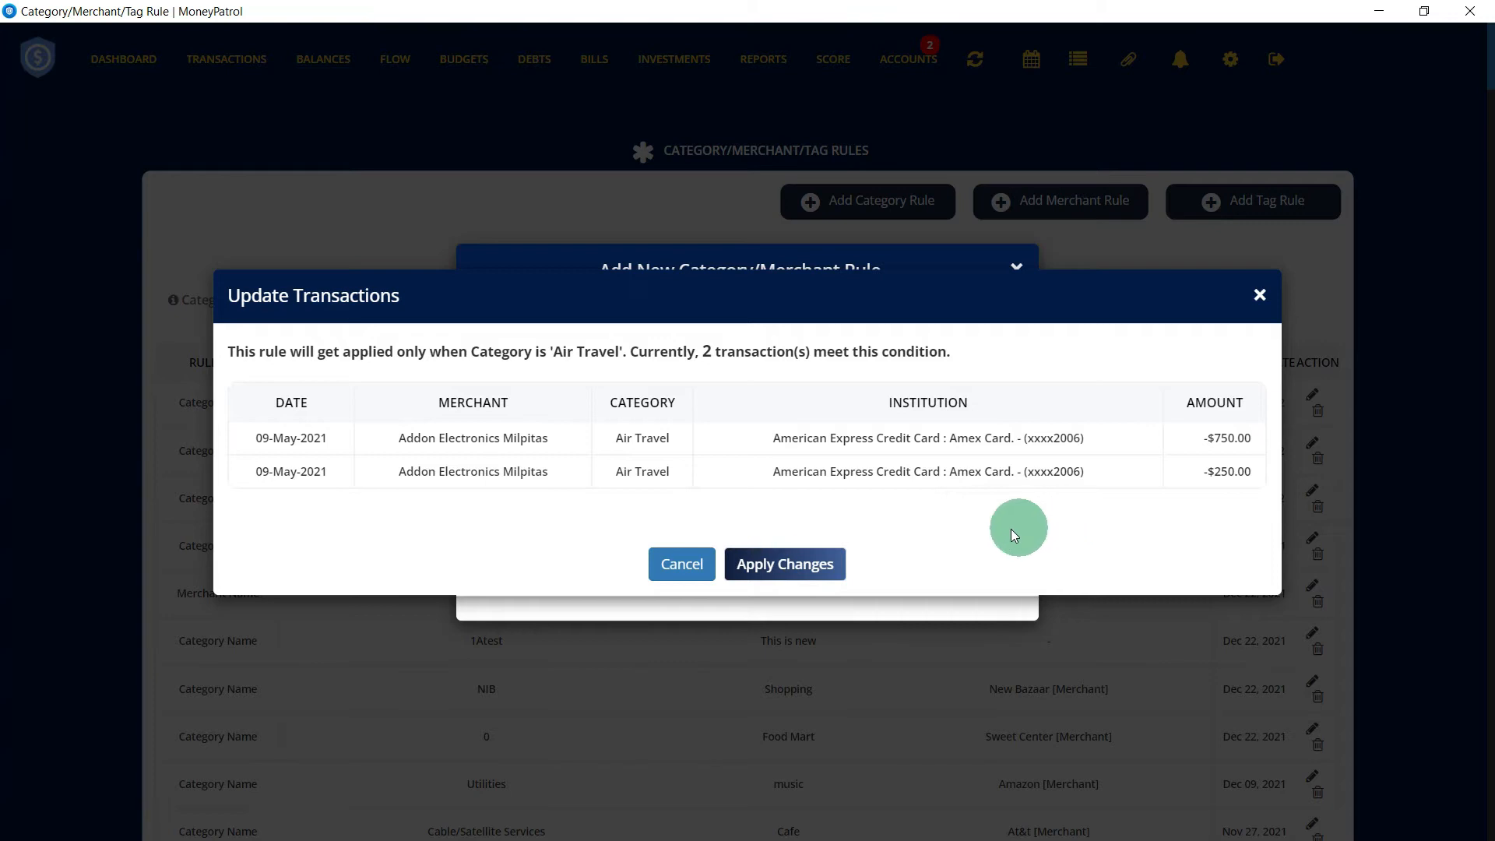
pyautogui.click(810, 562)
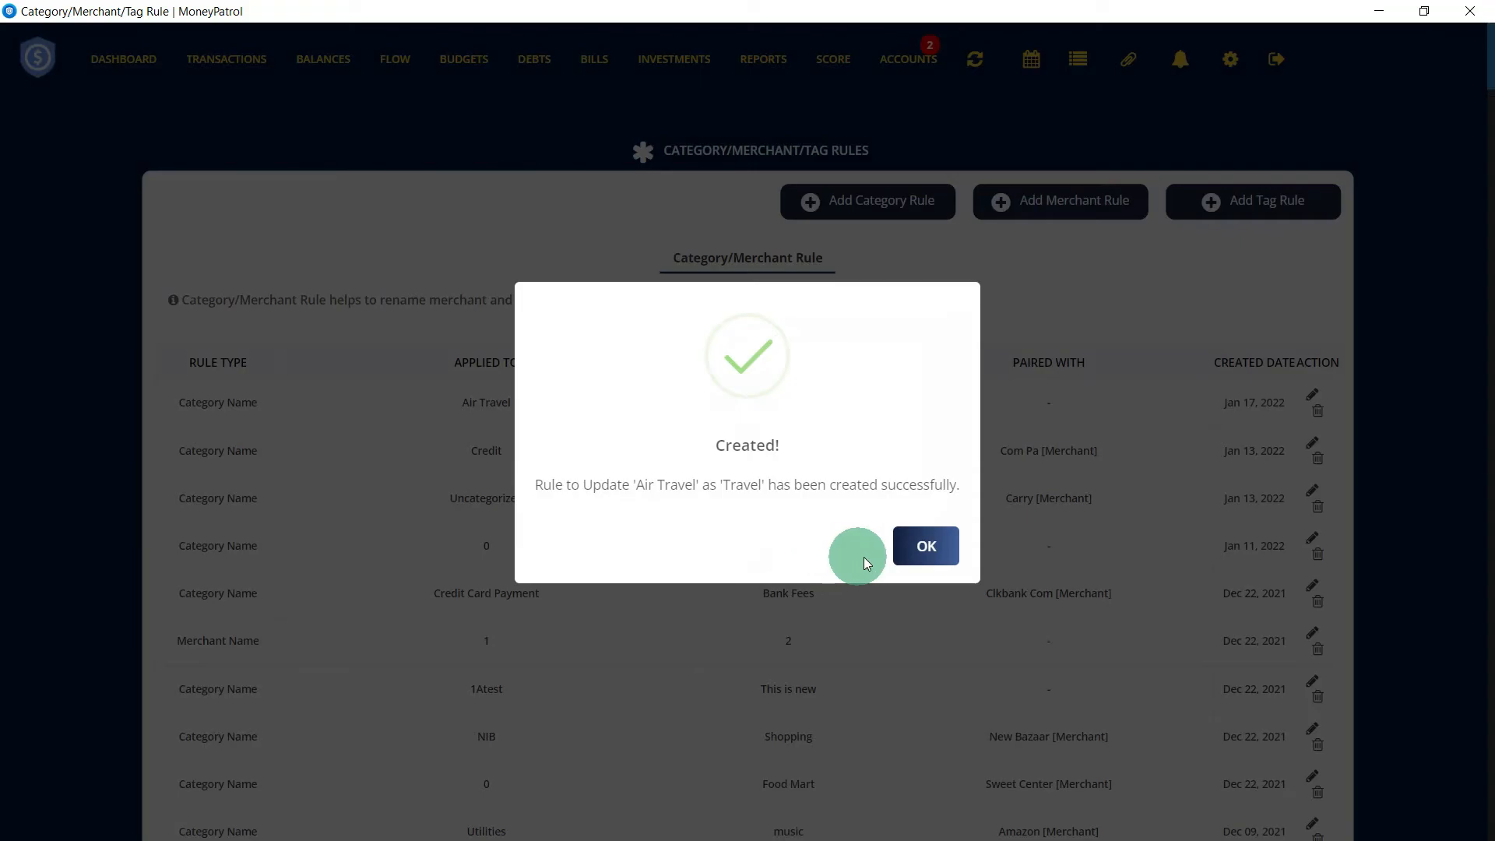
pyautogui.click(925, 546)
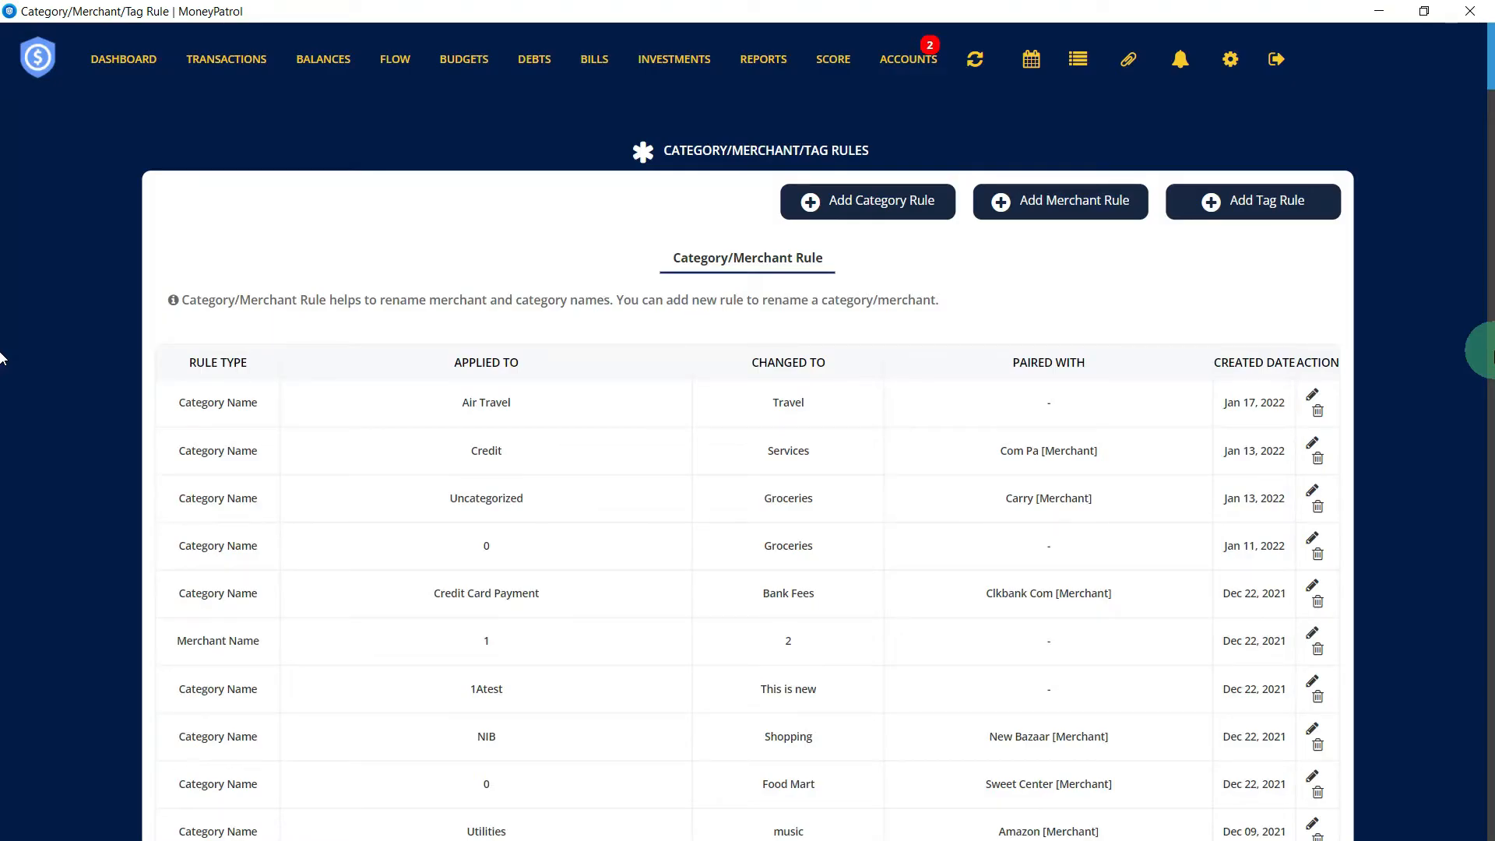
# Create a merchant rule that changes Purple Store to B21 and apply it to the matching transactions.
pyautogui.click(1105, 208)
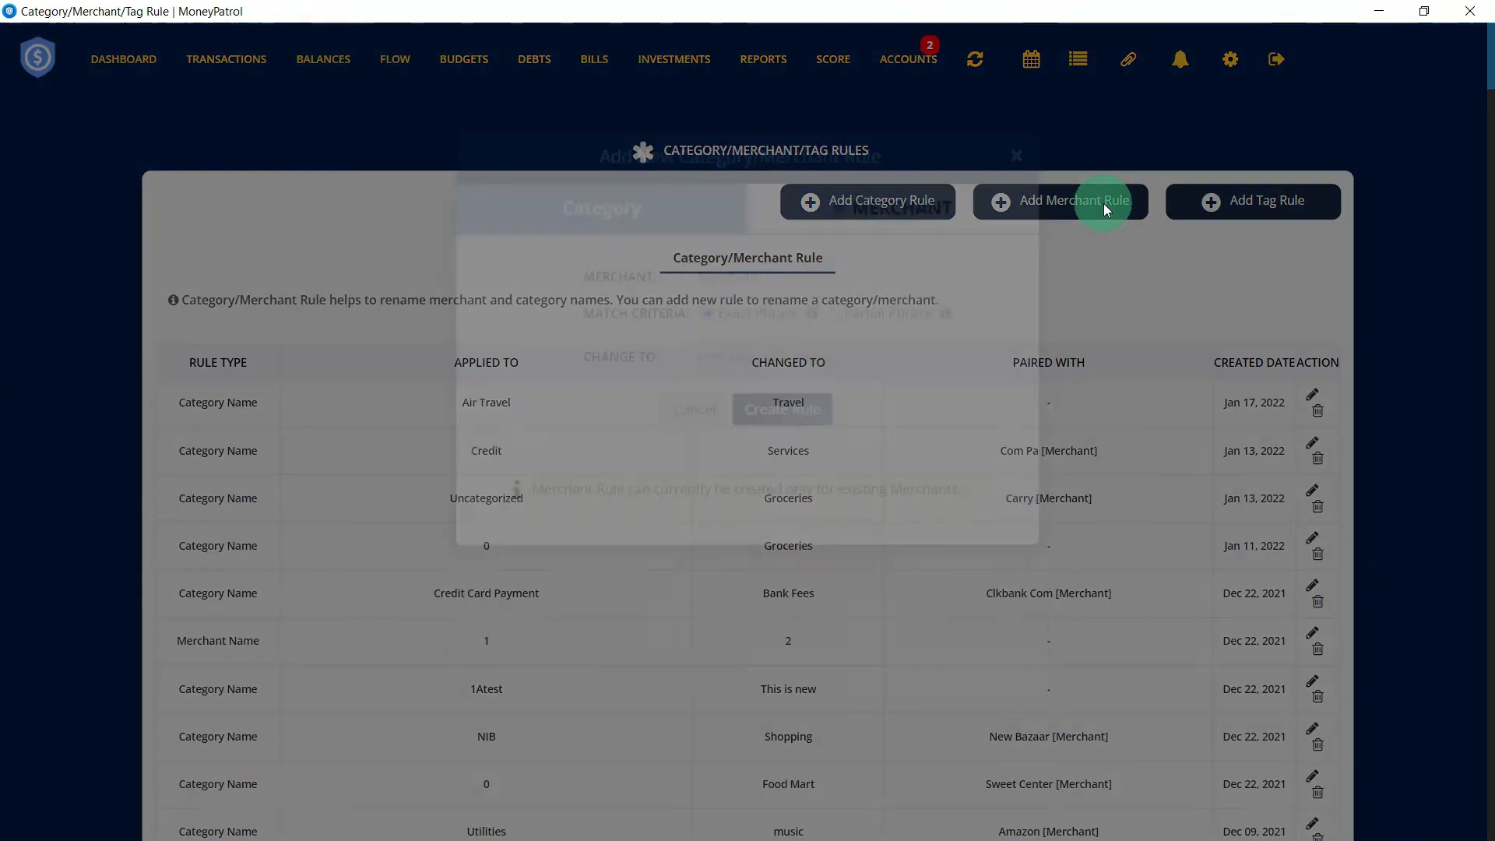
pyautogui.click(833, 366)
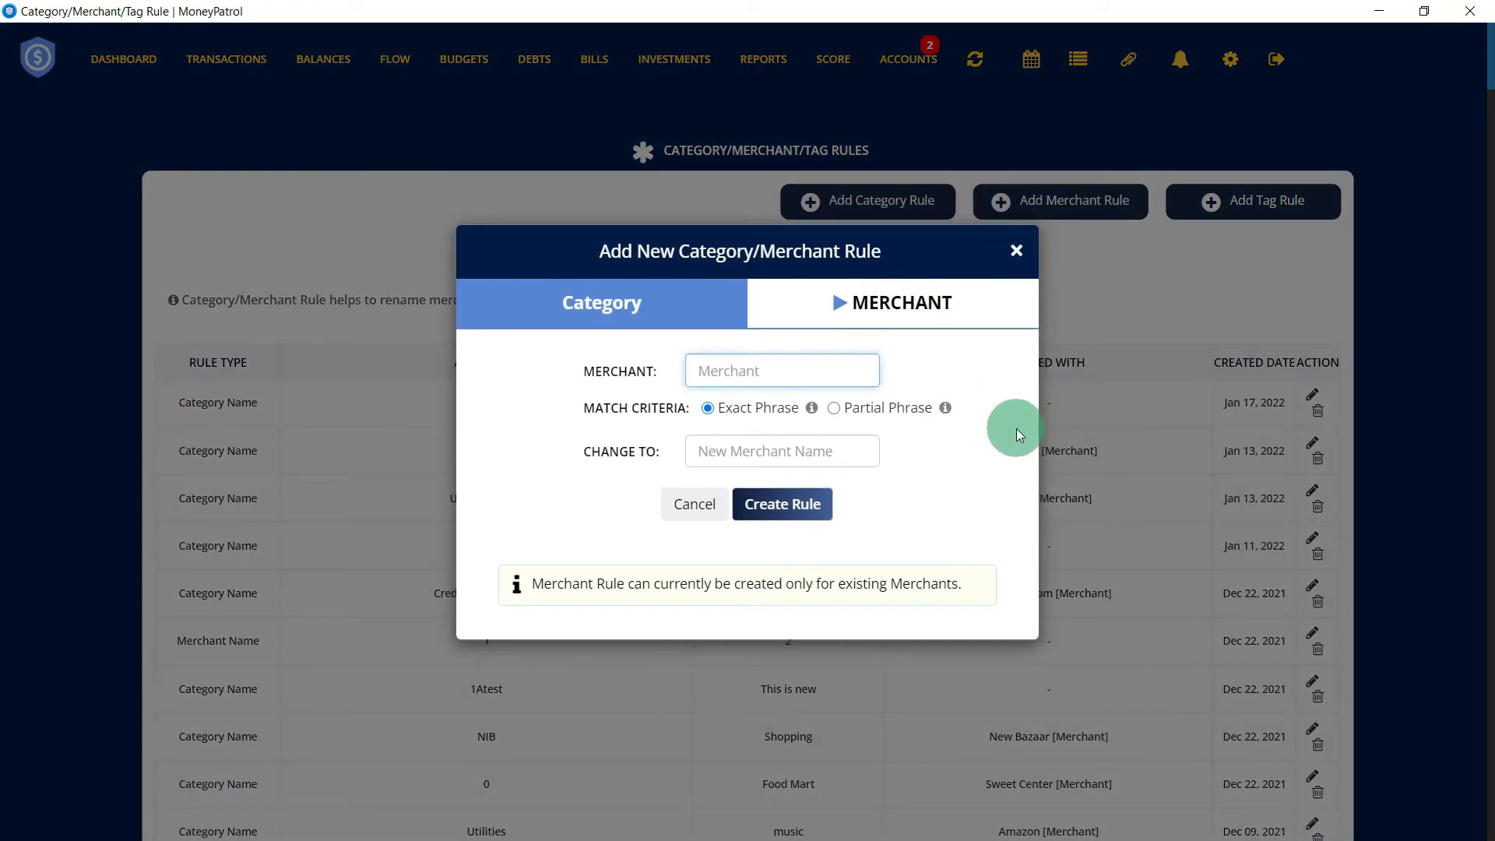
pyautogui.write('Pur')
pyautogui.press('Down')
pyautogui.press('Return')
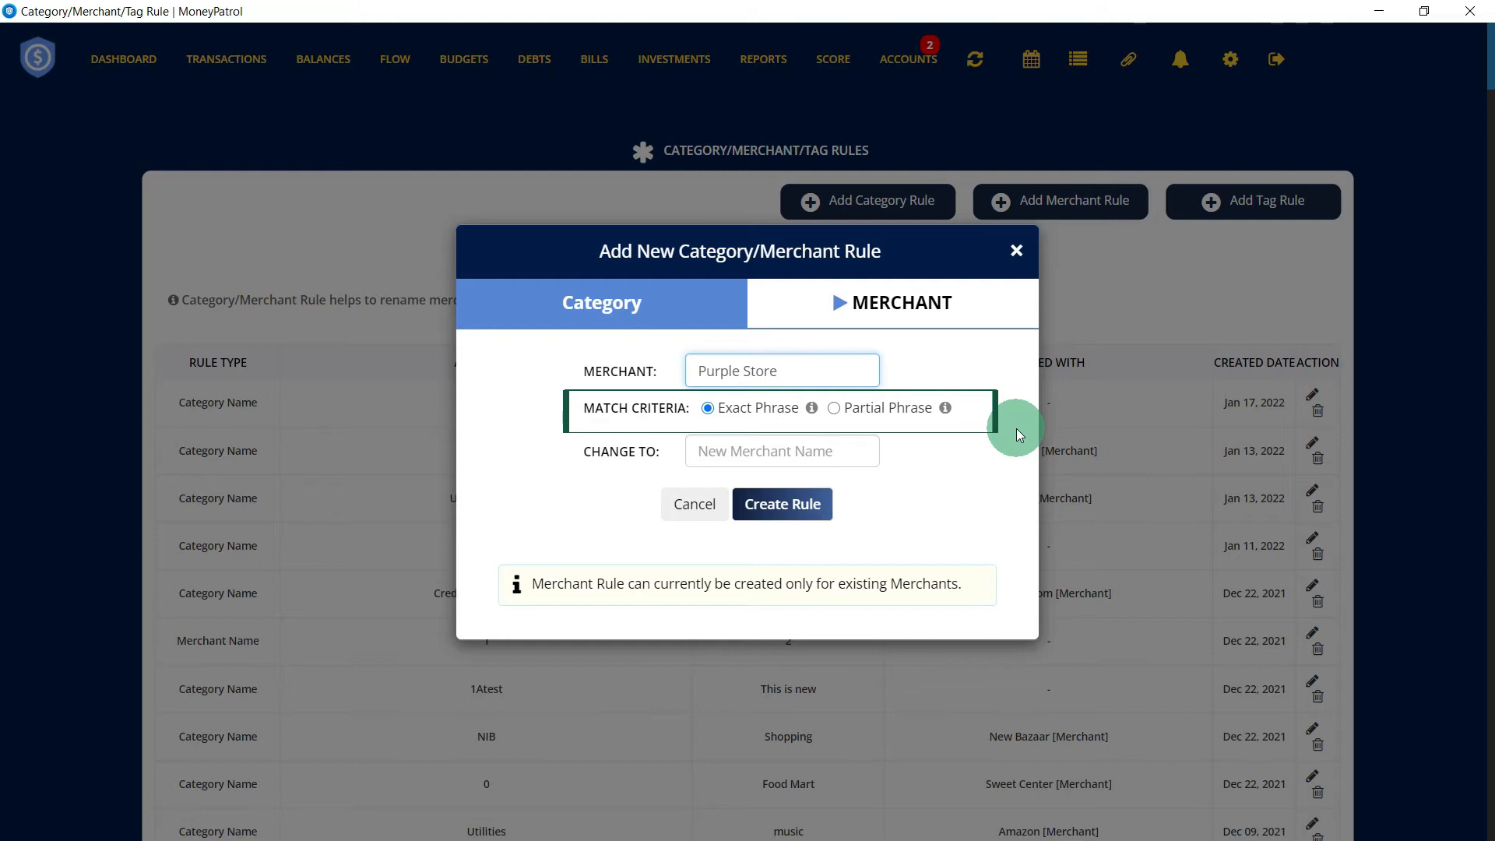
pyautogui.click(814, 450)
pyautogui.write('B')
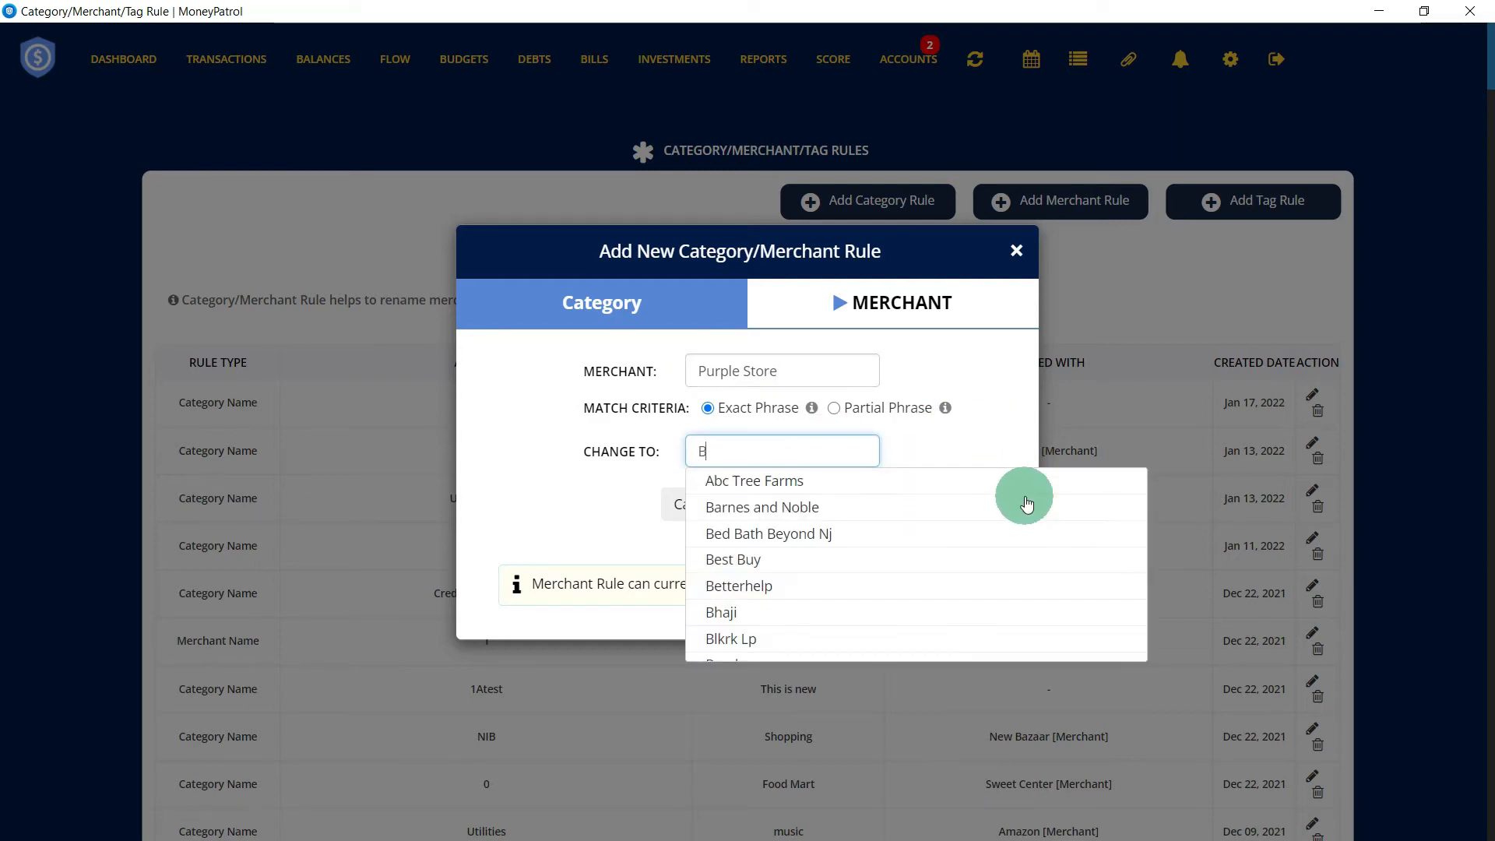
pyautogui.write('21')
pyautogui.click(806, 507)
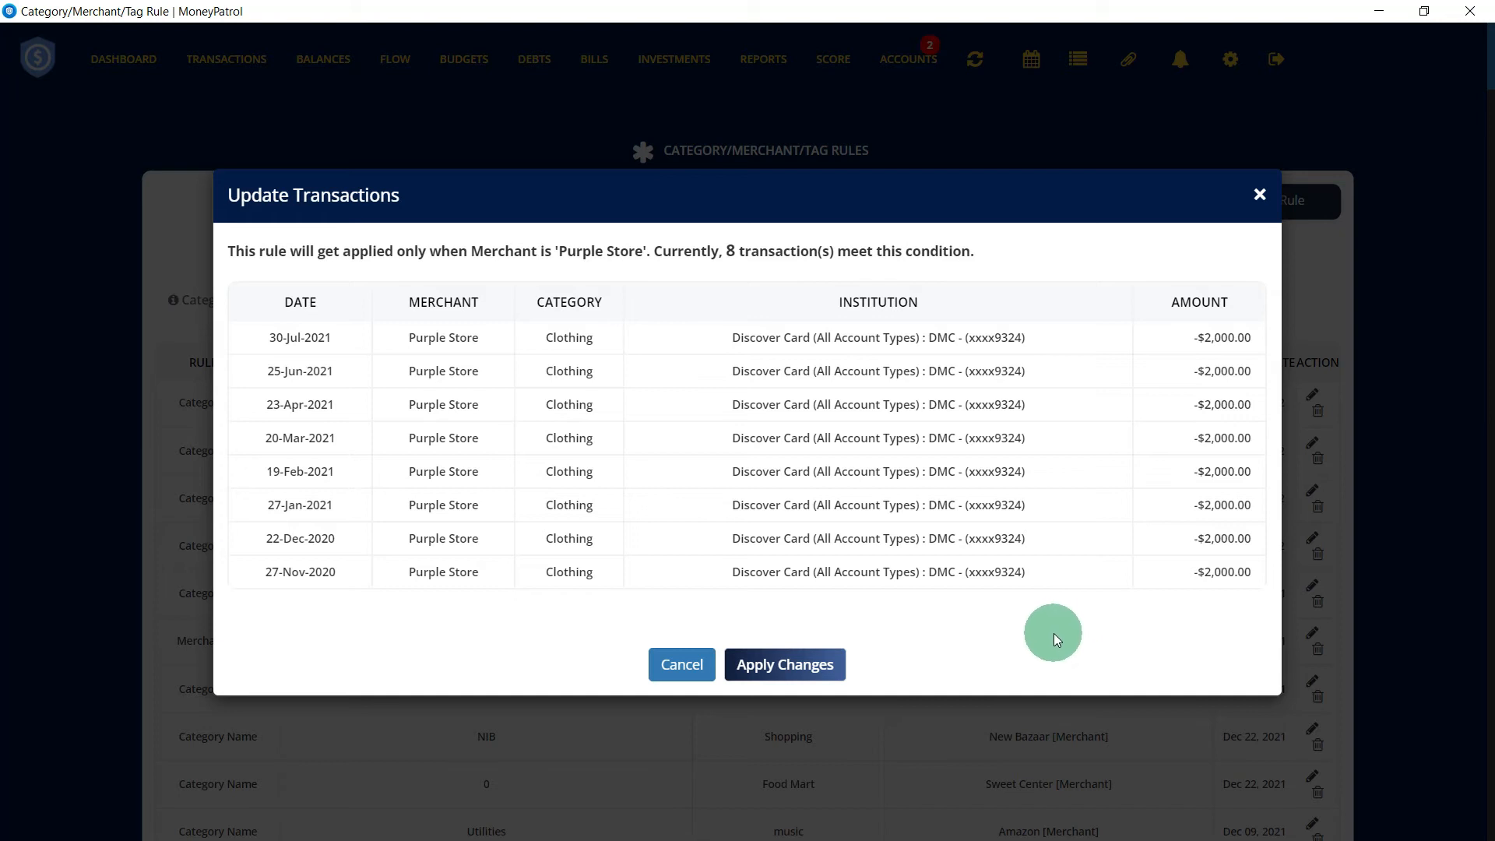
pyautogui.click(806, 670)
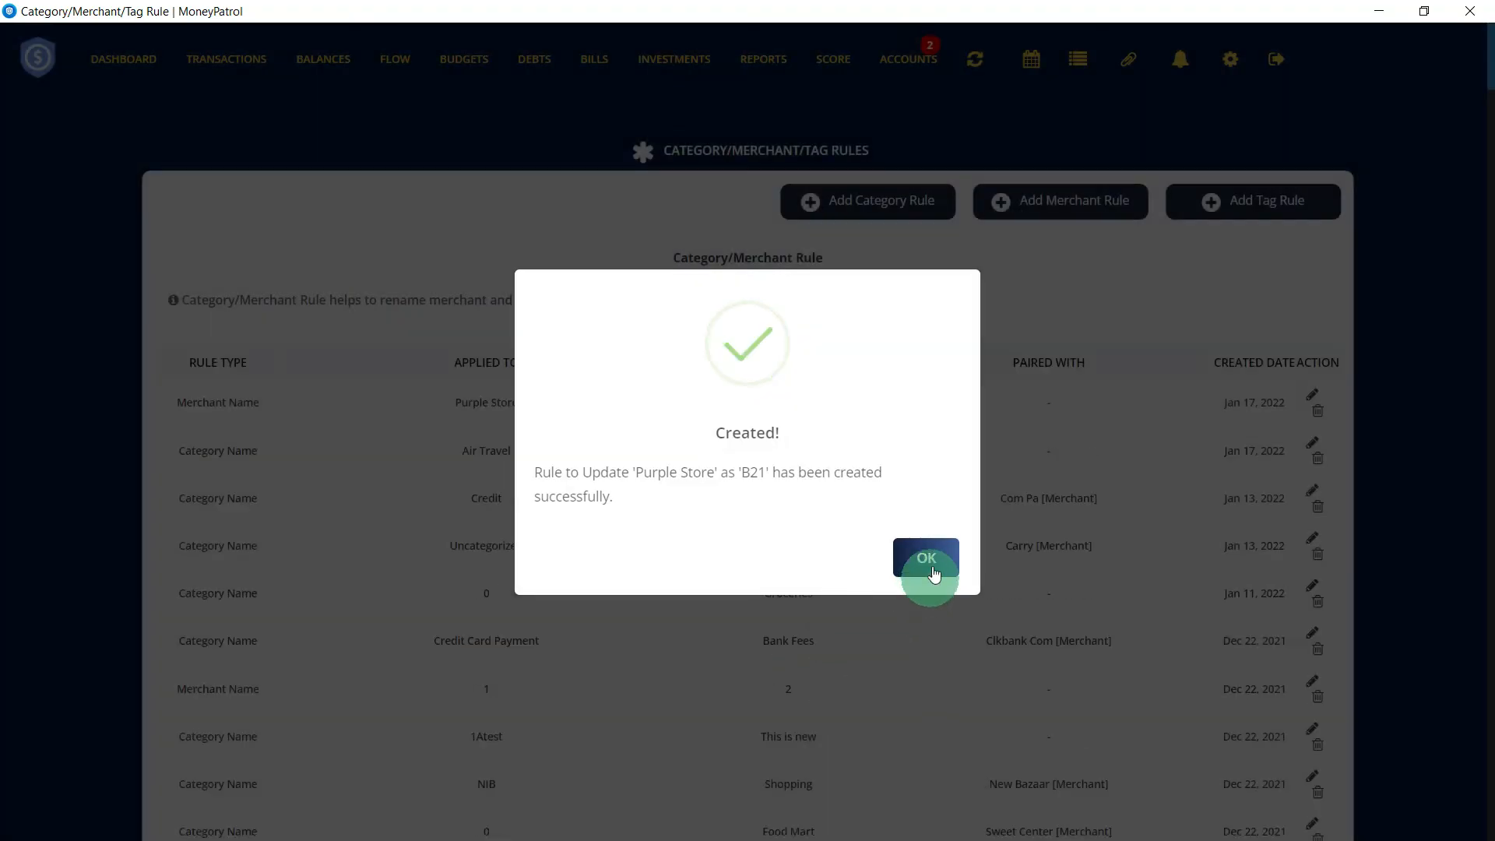
pyautogui.click(928, 565)
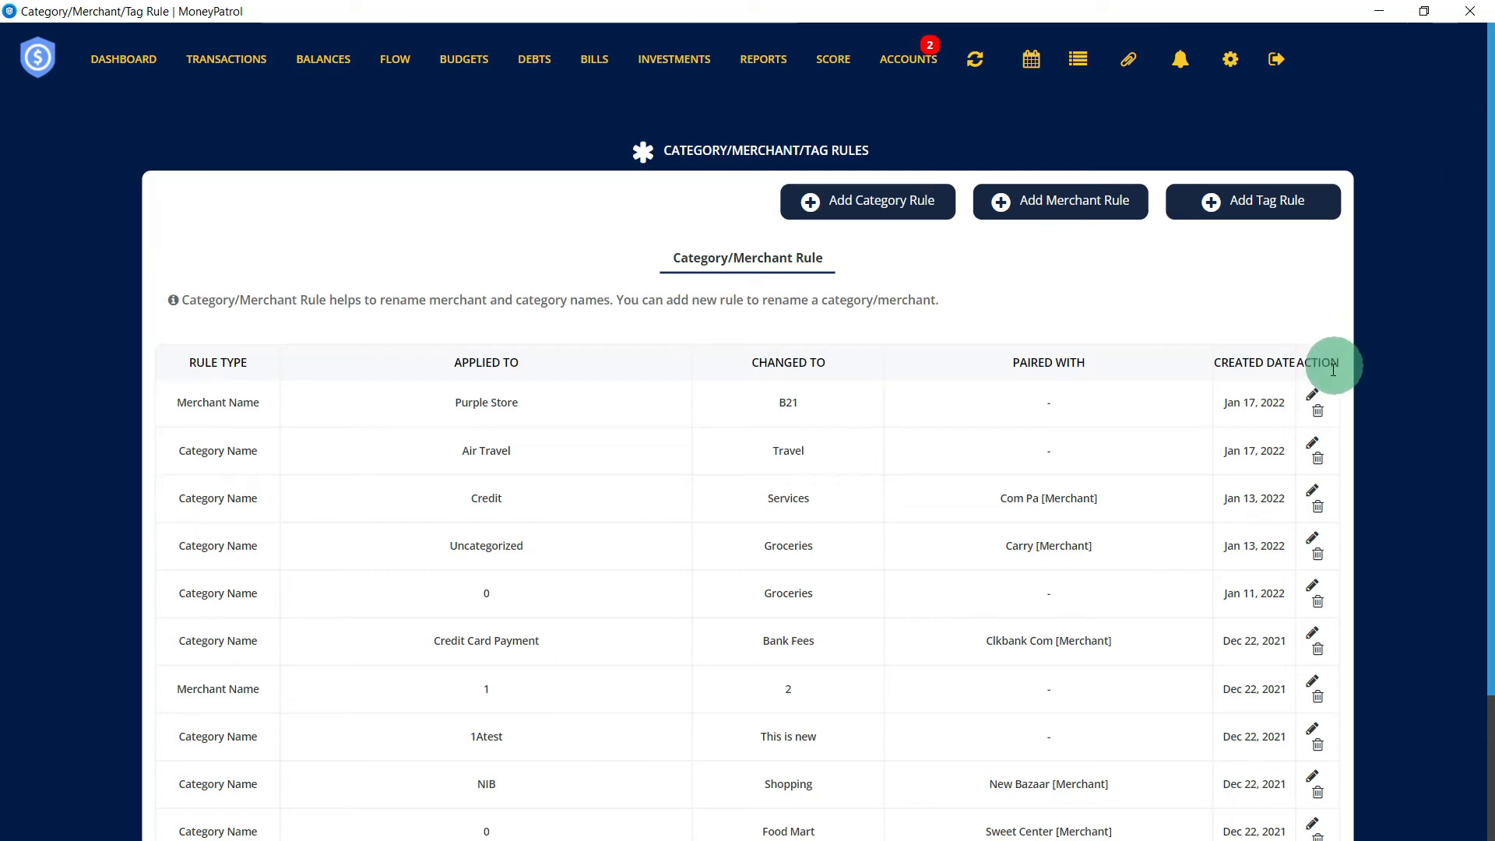
# Edit the Purple Store merchant rule so its new name is Z Fashion and apply the changes.
pyautogui.click(1312, 395)
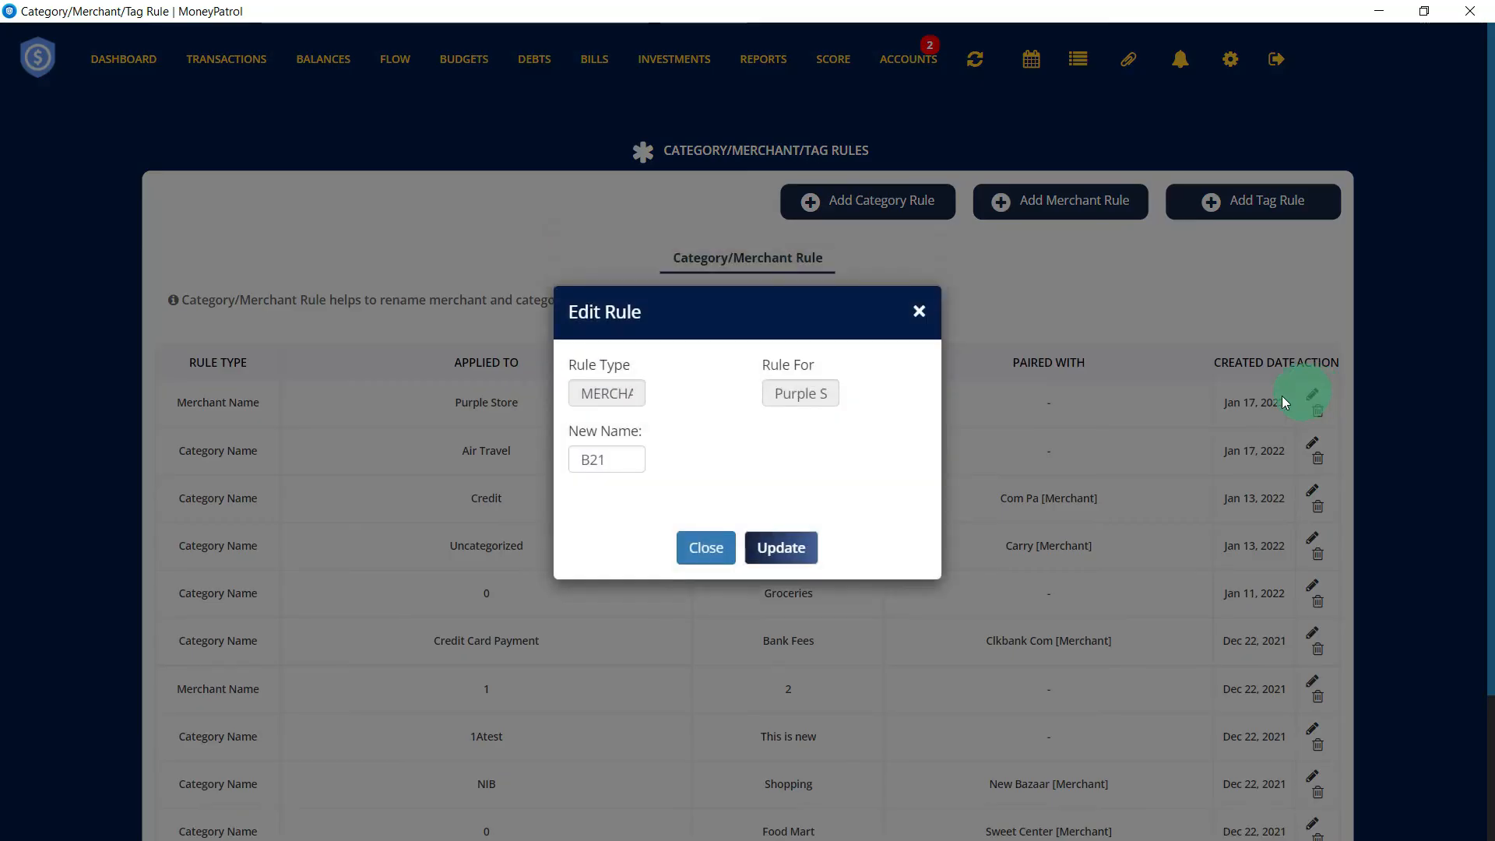
pyautogui.doubleClick(615, 459)
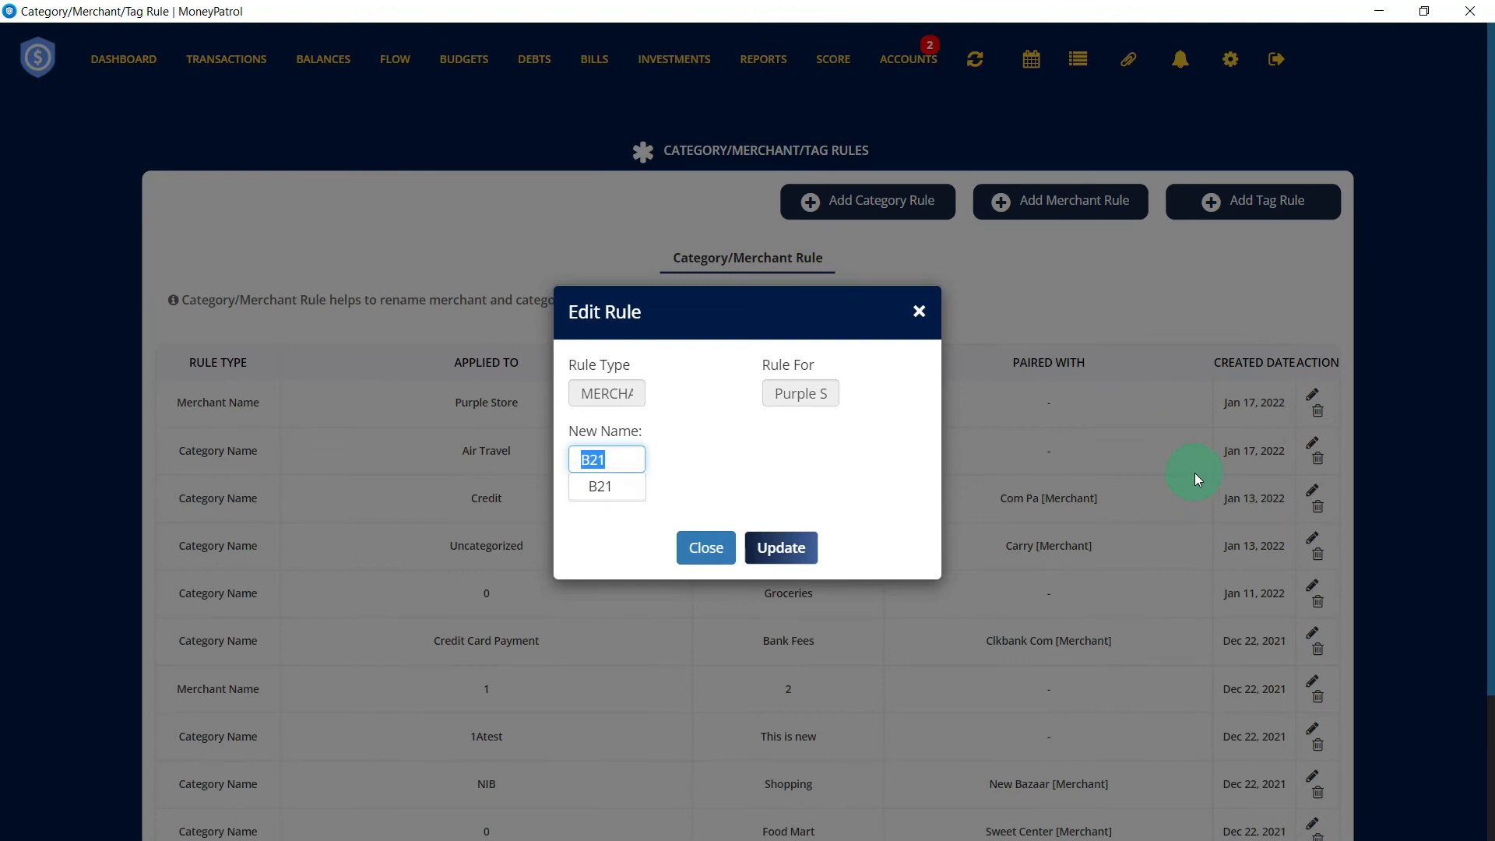
pyautogui.write('Z F')
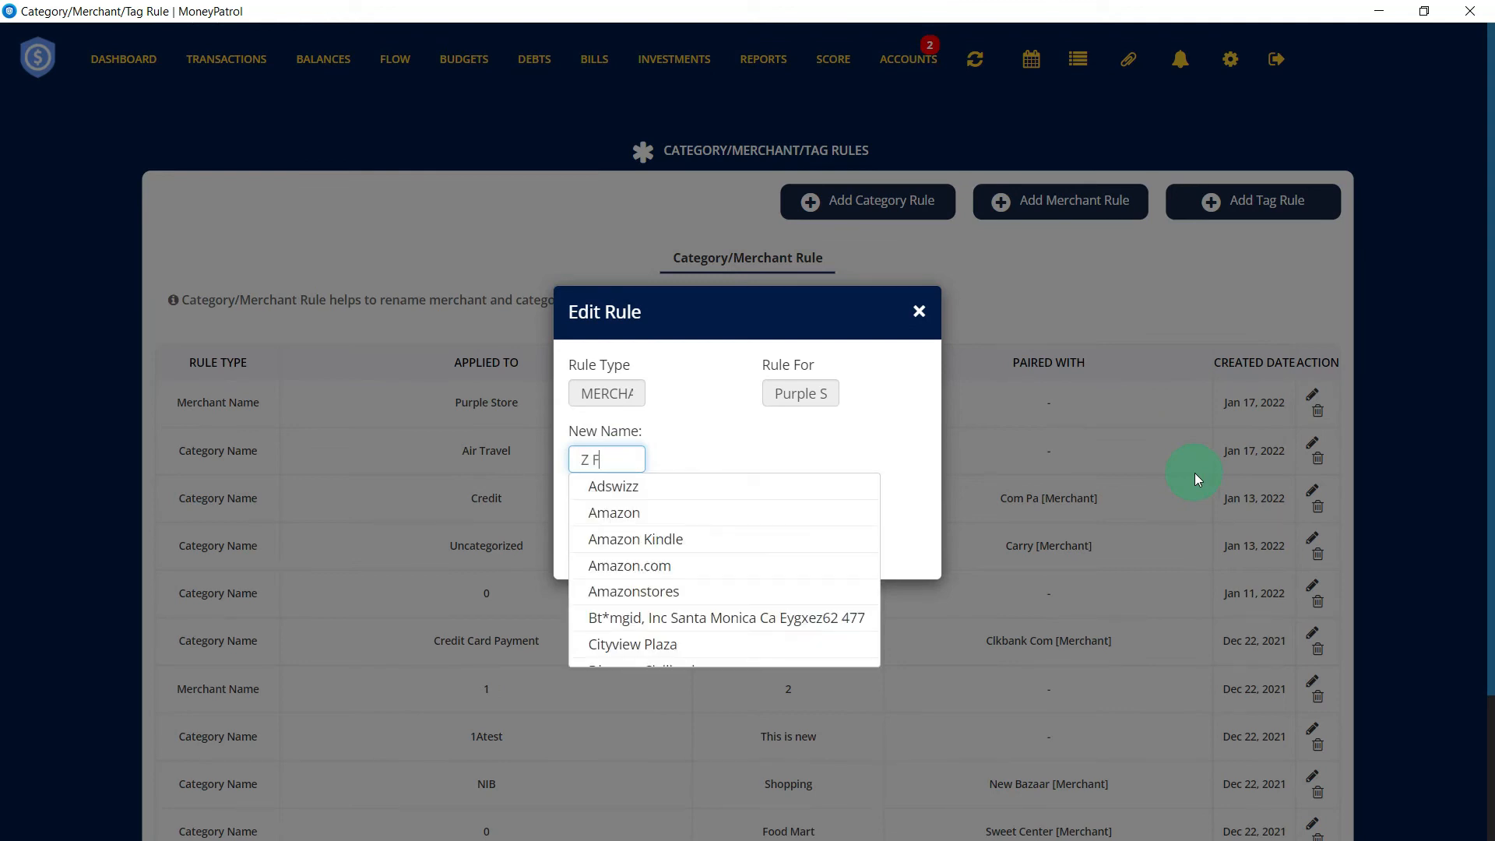
pyautogui.write('ashion')
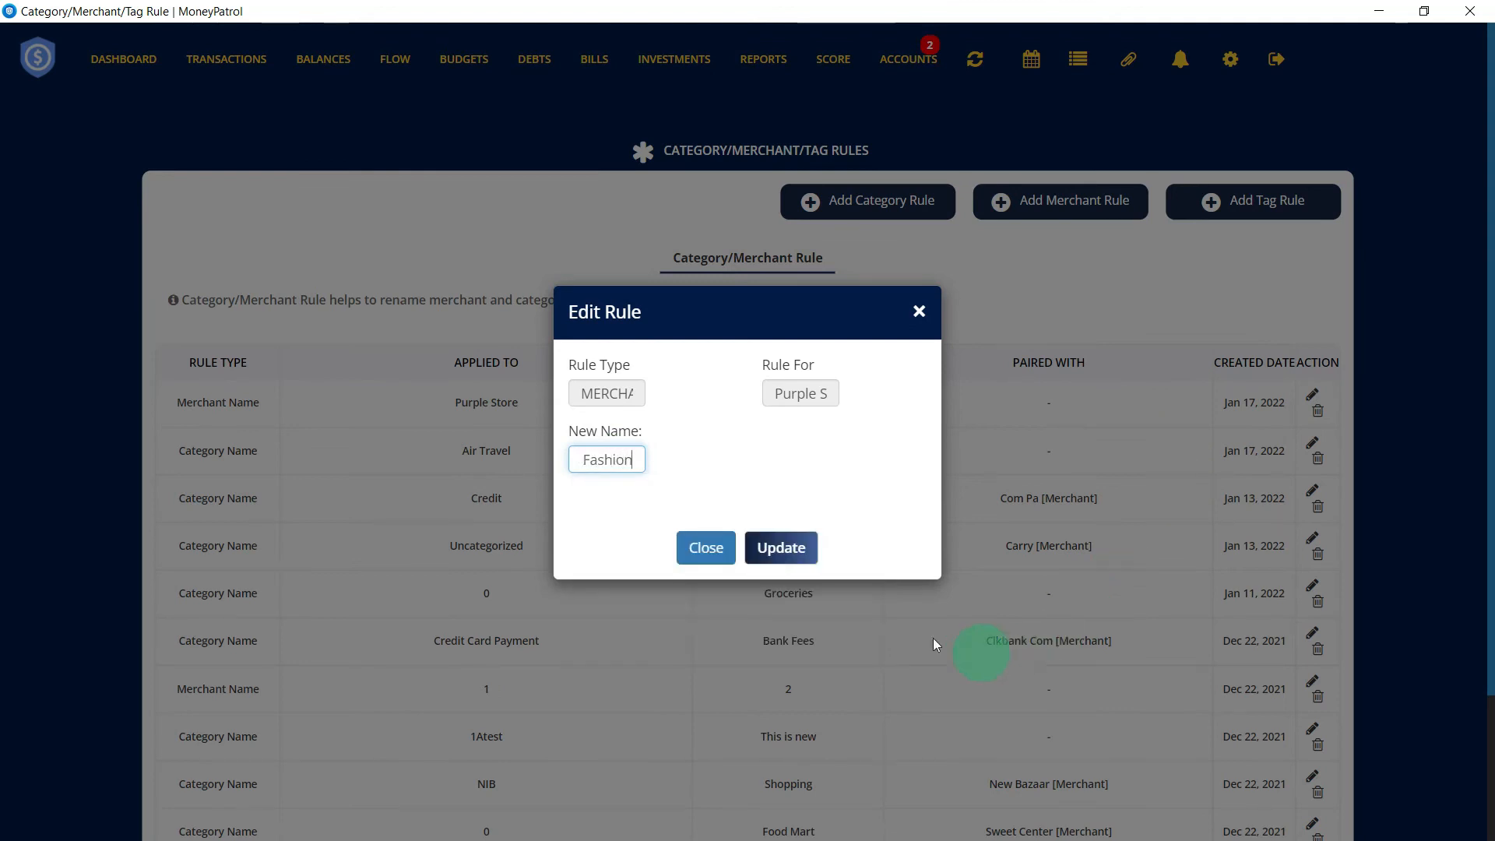
pyautogui.click(798, 557)
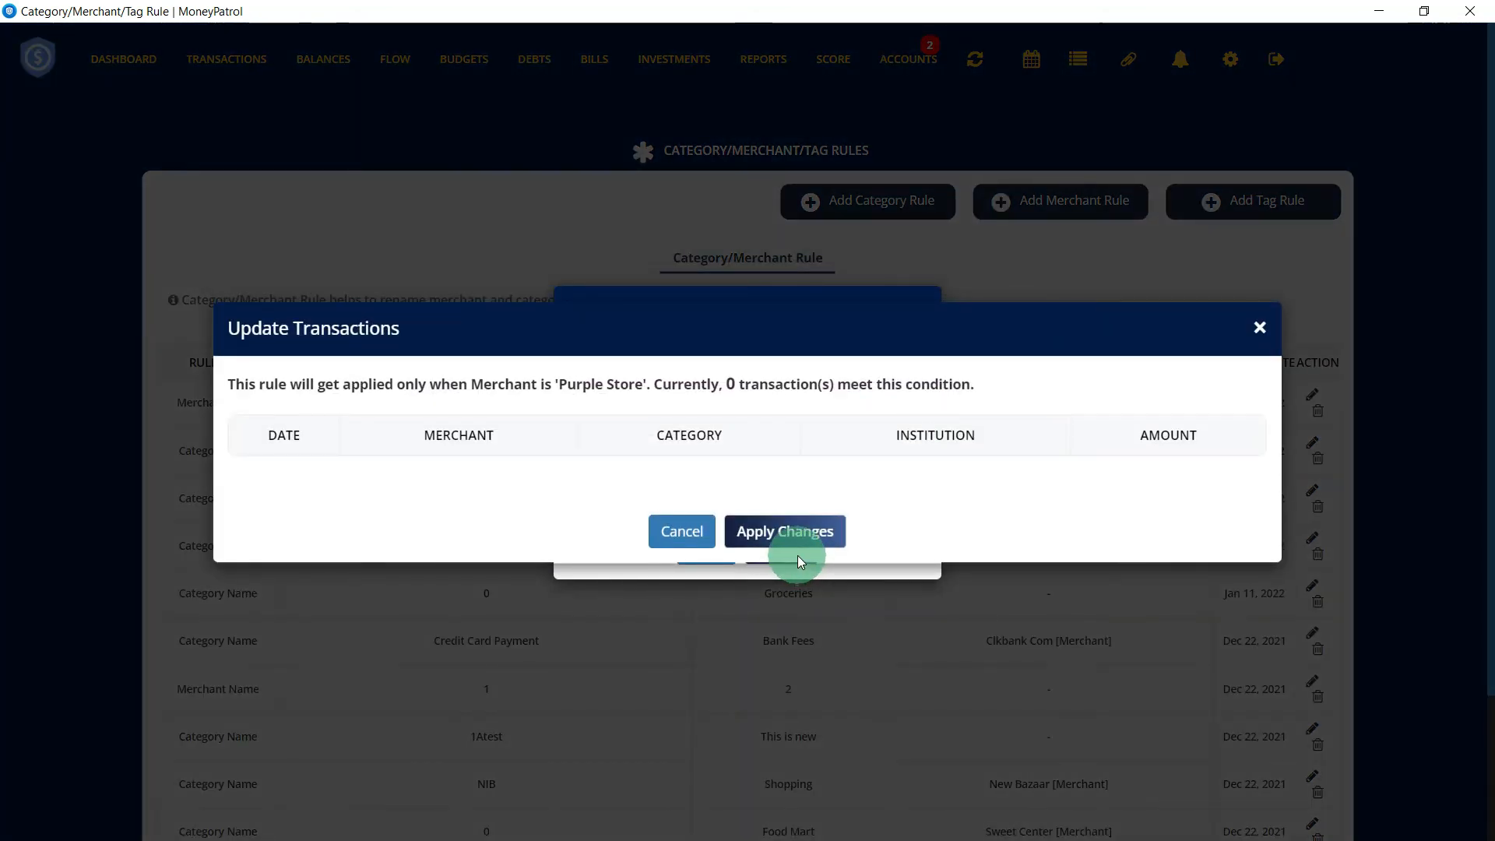
pyautogui.click(792, 545)
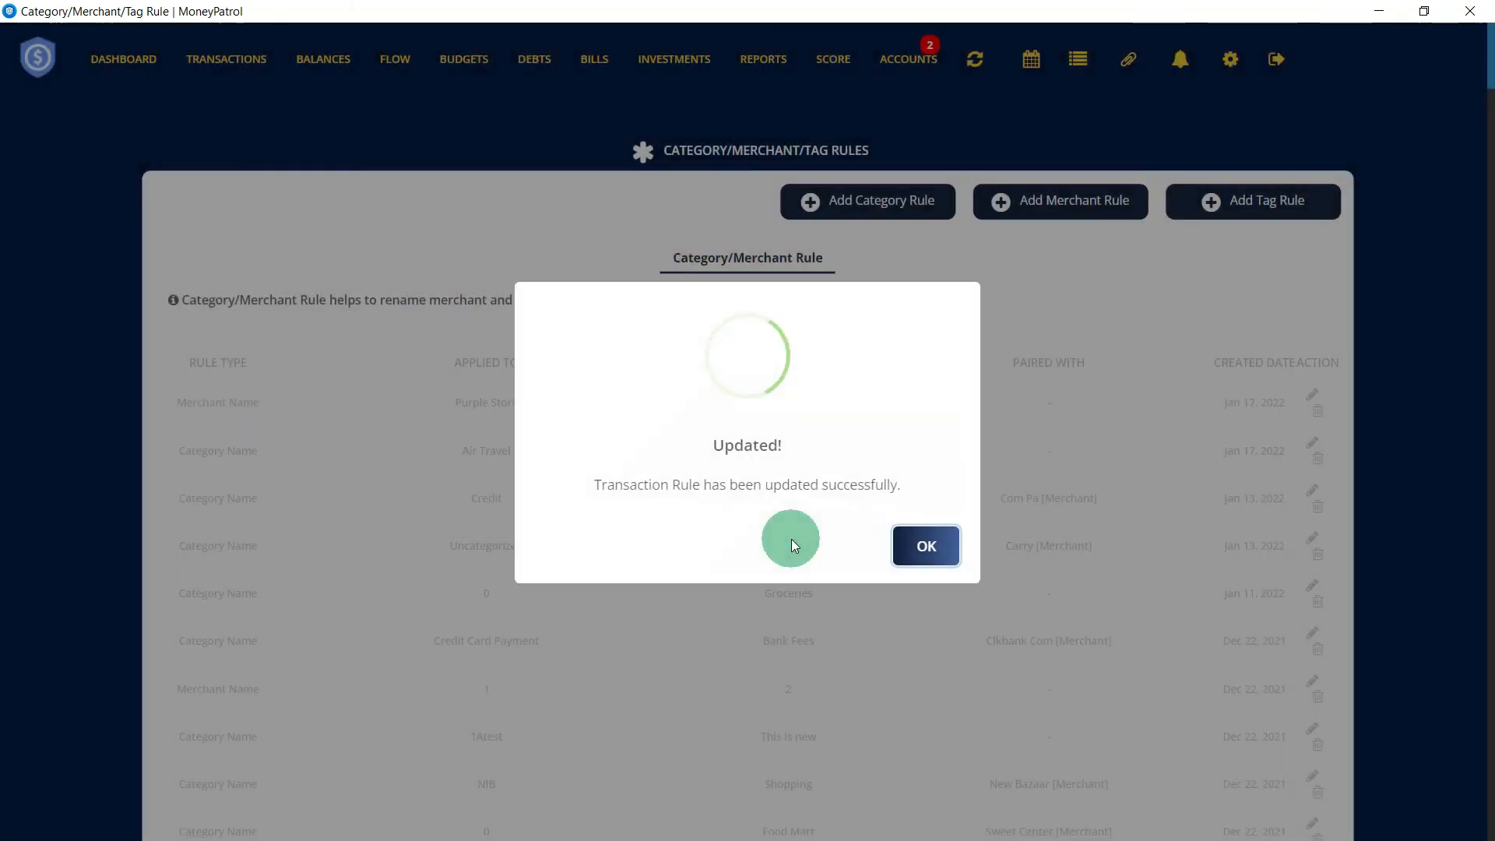
pyautogui.click(907, 542)
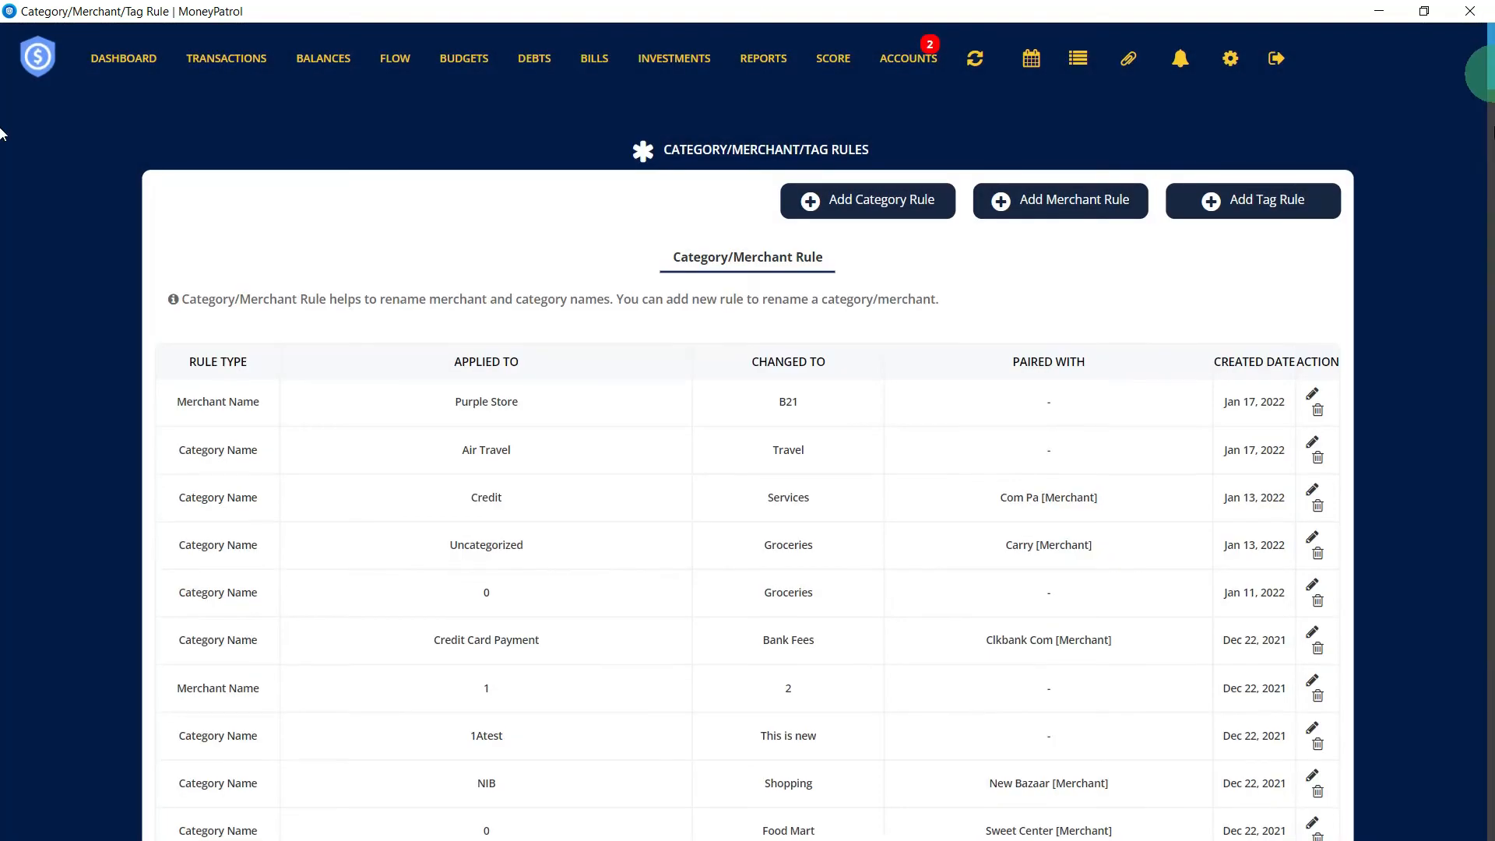
# Add a tag rule that assigns the tags Books and Clothes to the Shopping category and update the transactions.
pyautogui.scroll(-20, 3, 451)
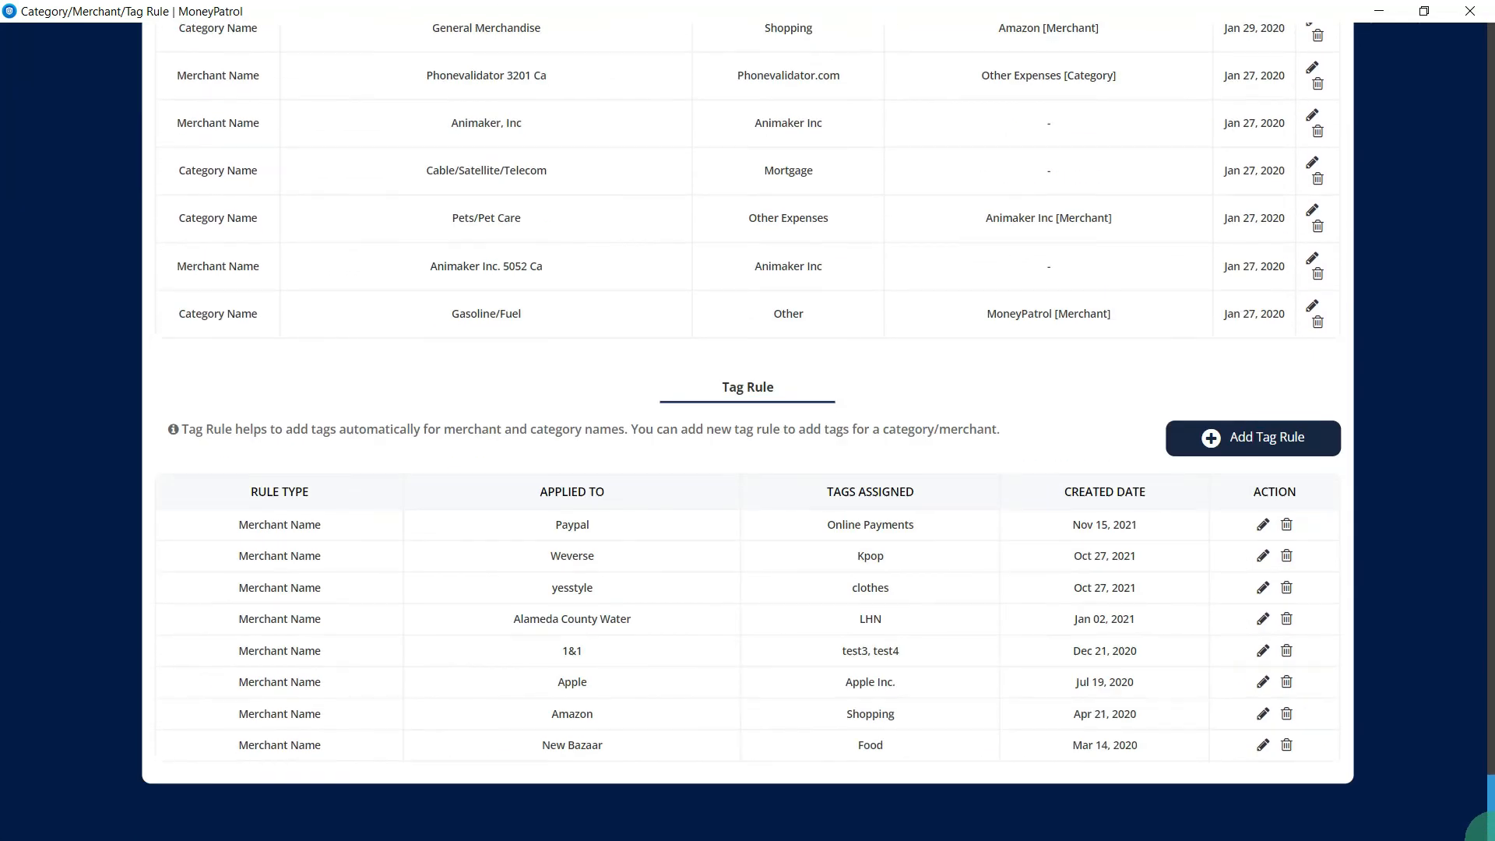
pyautogui.click(1286, 446)
pyautogui.click(876, 350)
pyautogui.click(844, 449)
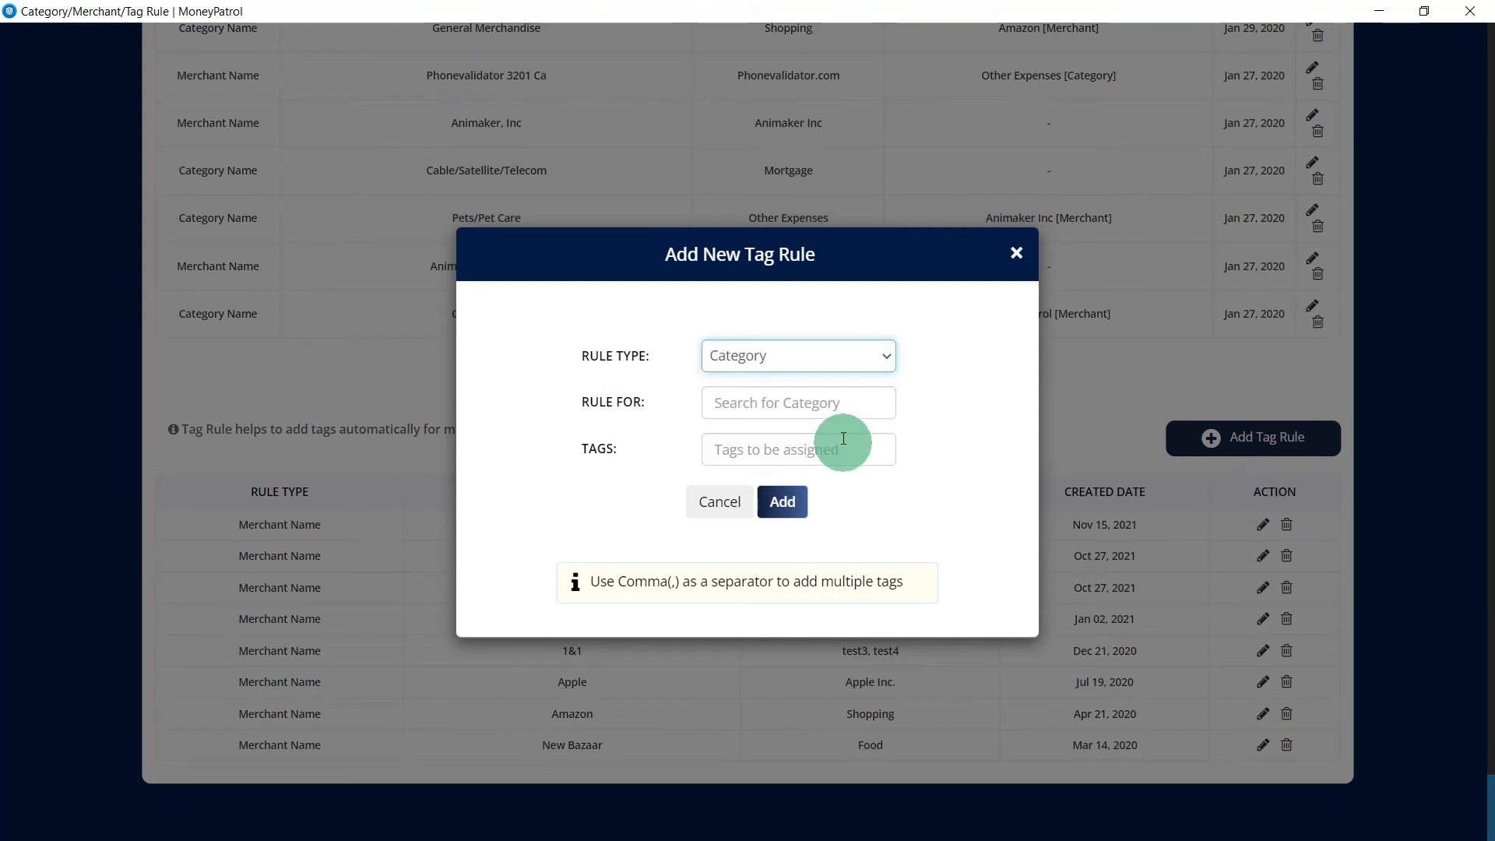
pyautogui.click(847, 402)
pyautogui.write('Shopping')
pyautogui.click(754, 440)
pyautogui.click(797, 450)
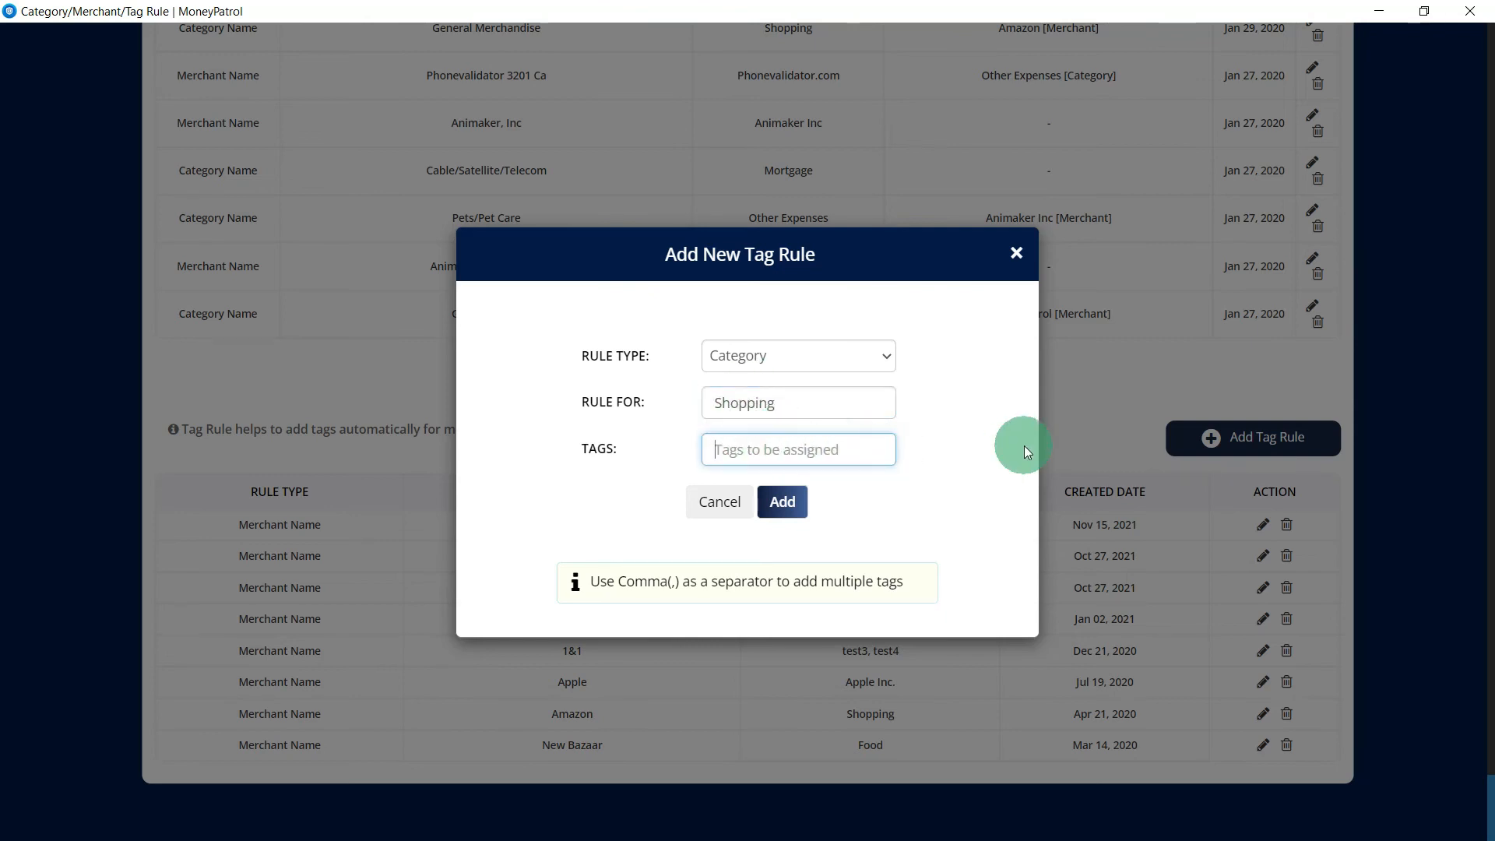
pyautogui.write('Books, Clothes')
pyautogui.click(781, 502)
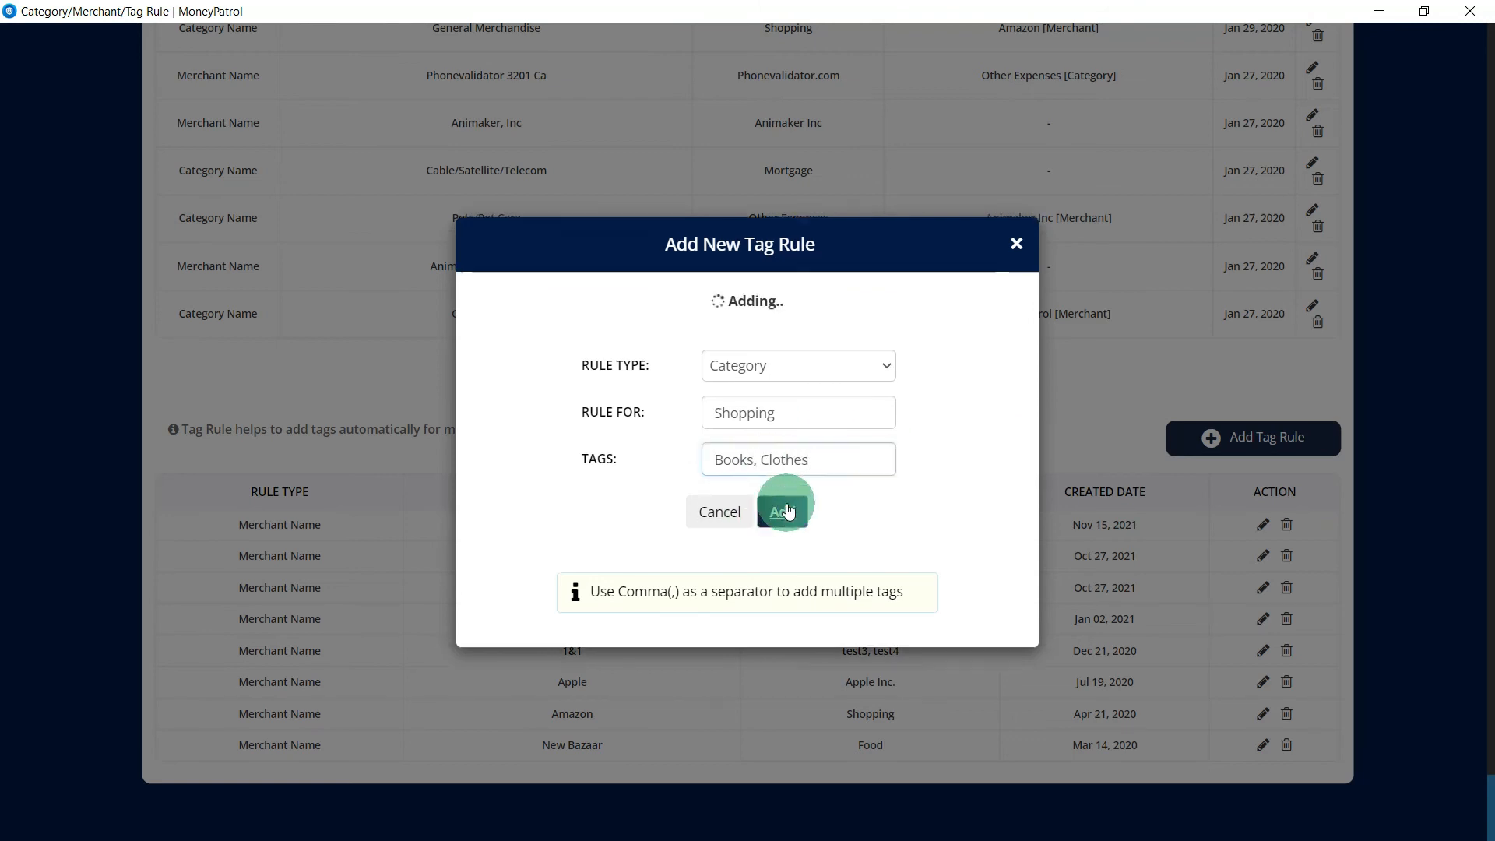
pyautogui.click(927, 582)
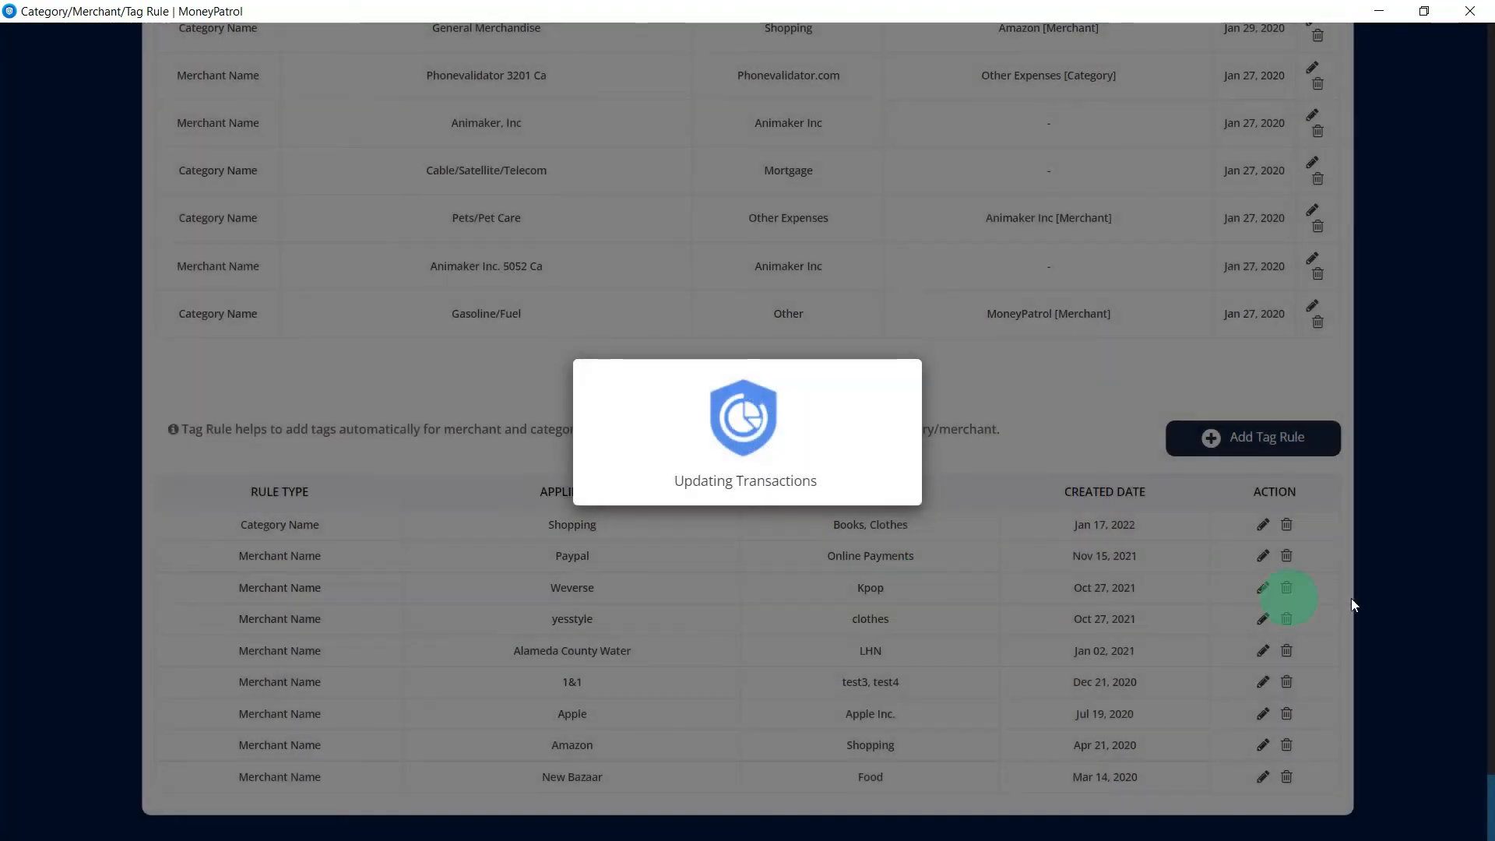
# Edit the Shopping category's tag rule, replacing the Books tag with Food, and save the update.
pyautogui.scroll(-1, 1493, 605)
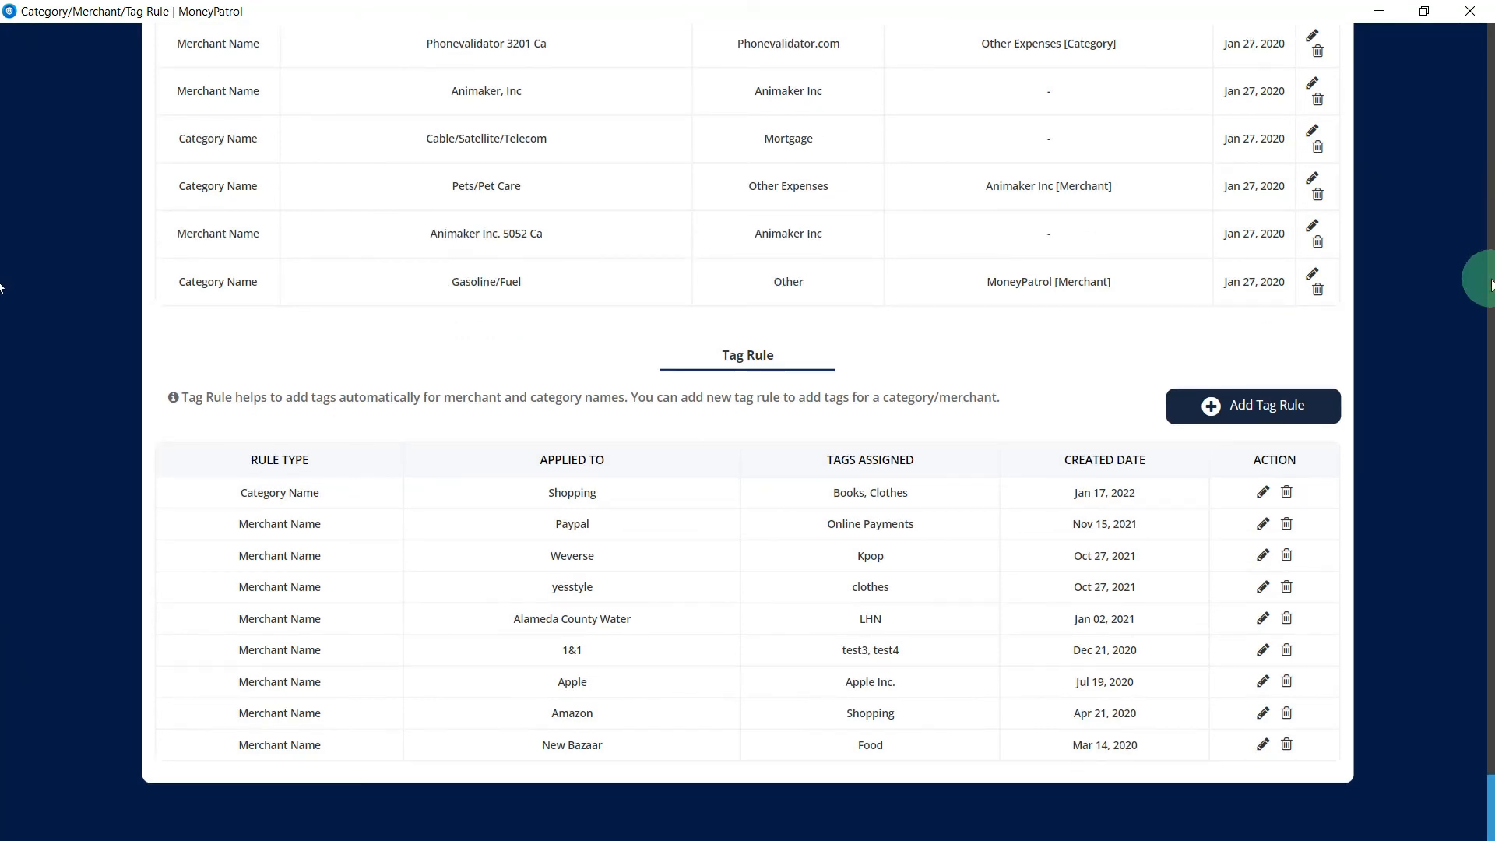
pyautogui.click(1261, 492)
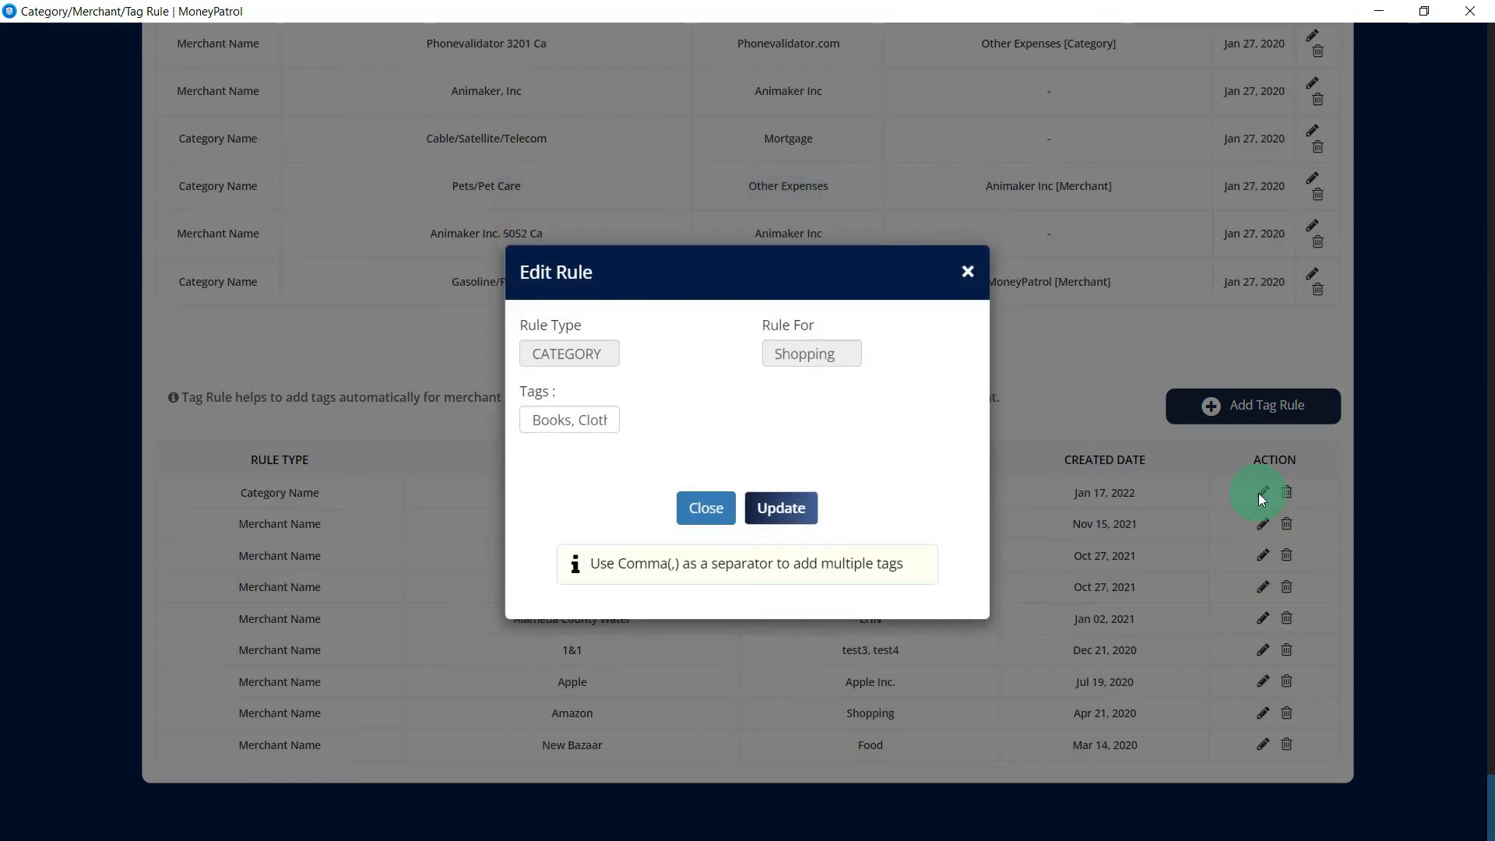
pyautogui.doubleClick(555, 421)
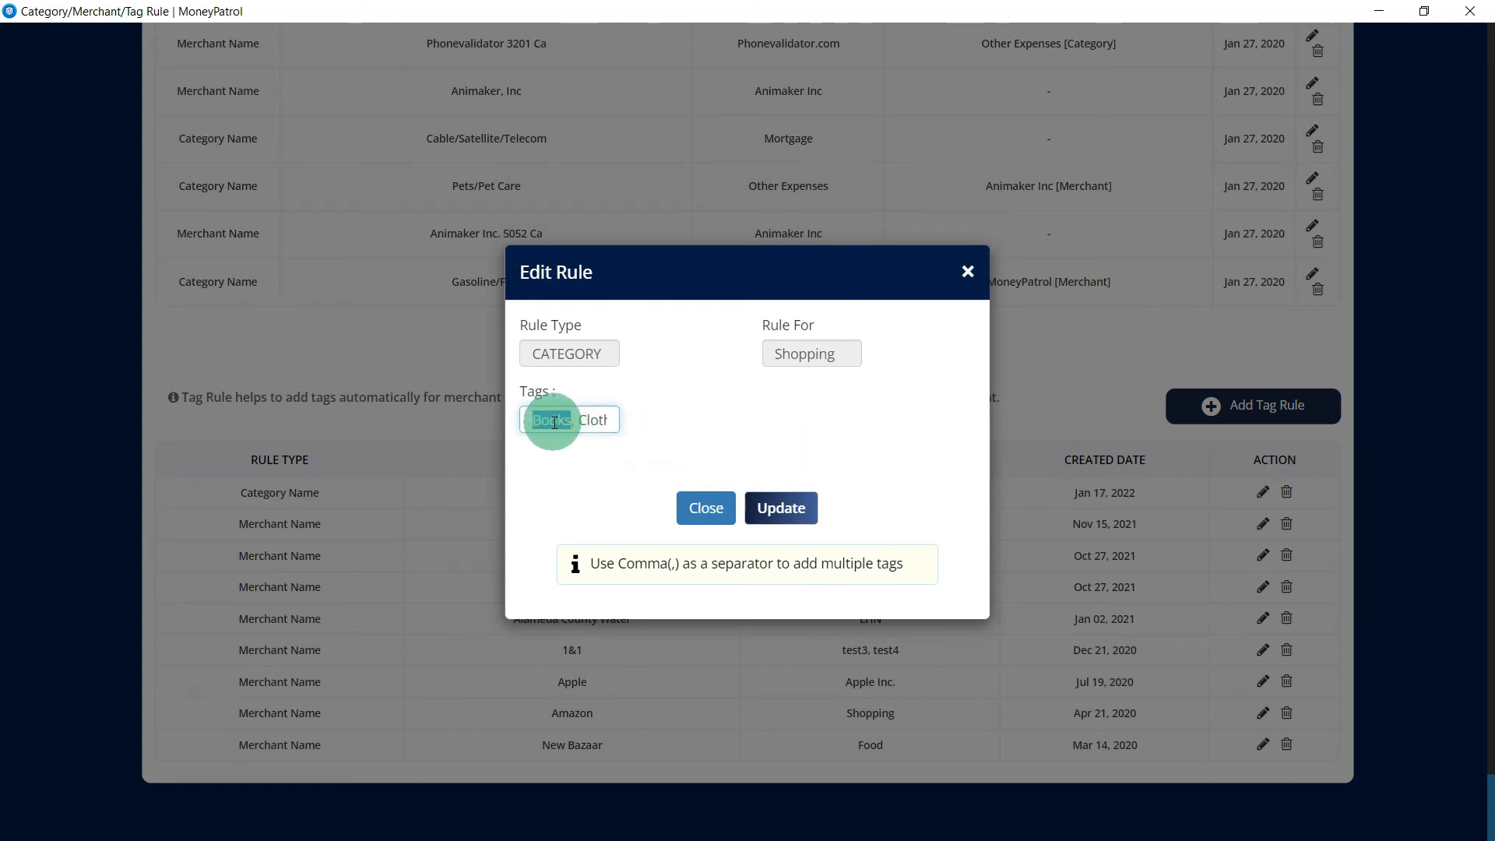
pyautogui.write('Food')
pyautogui.click(789, 510)
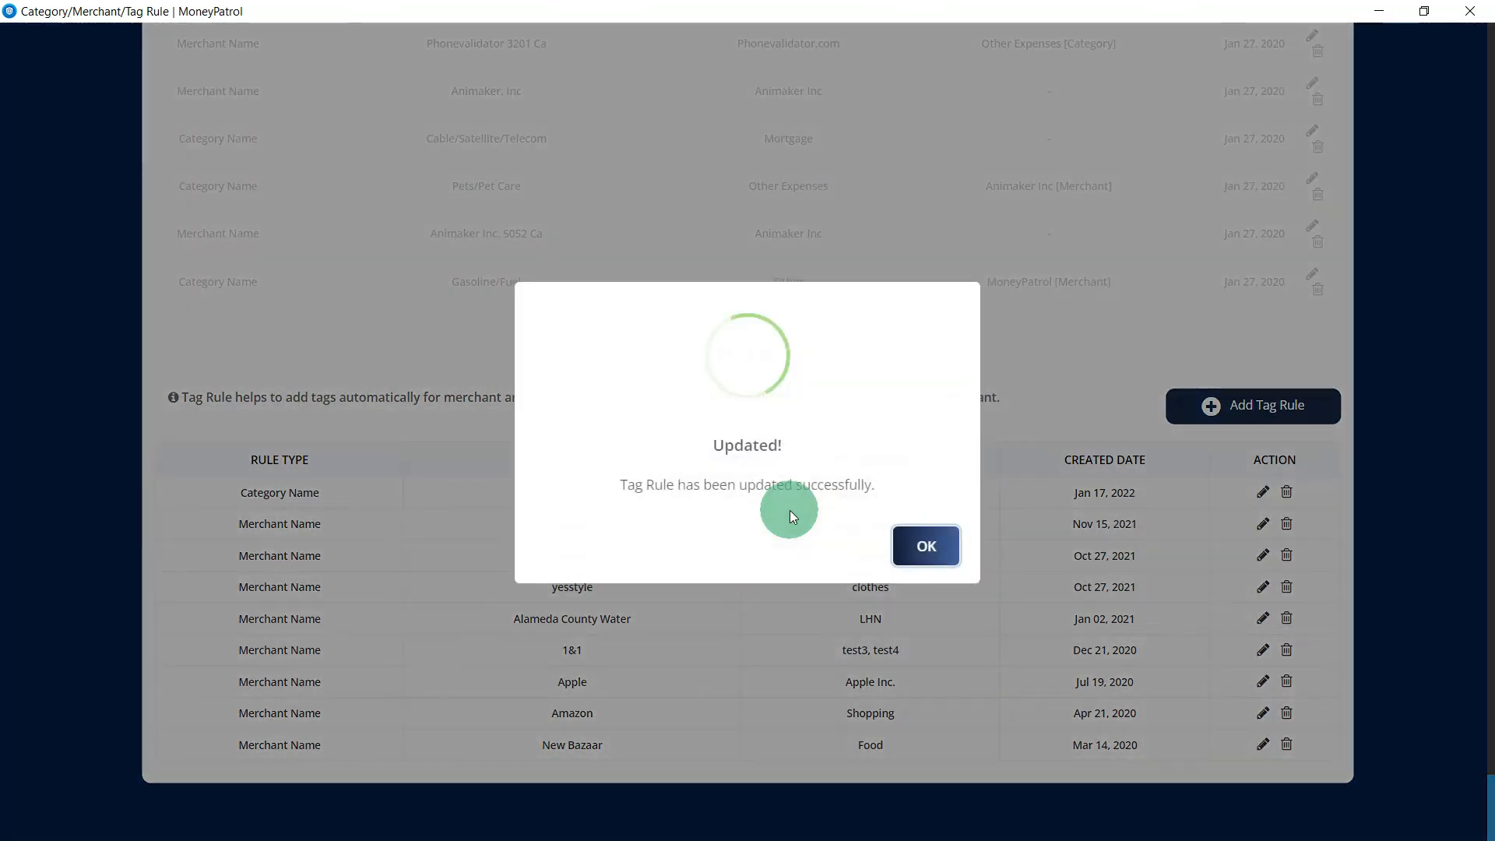
pyautogui.click(922, 541)
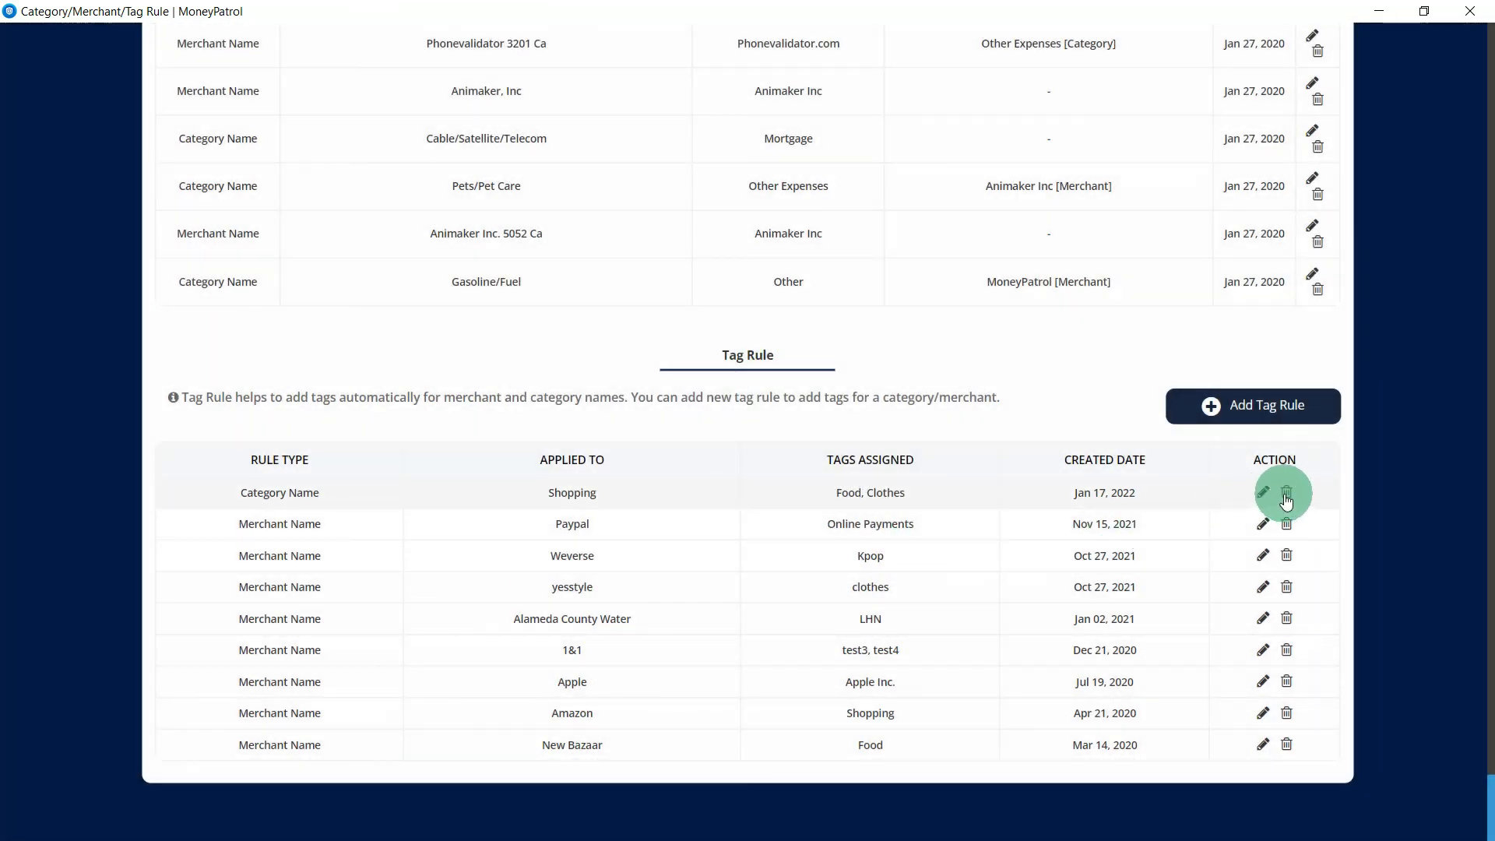
# Delete the tag rule for the Shopping category from the tag rule list.
pyautogui.click(1285, 499)
pyautogui.click(945, 563)
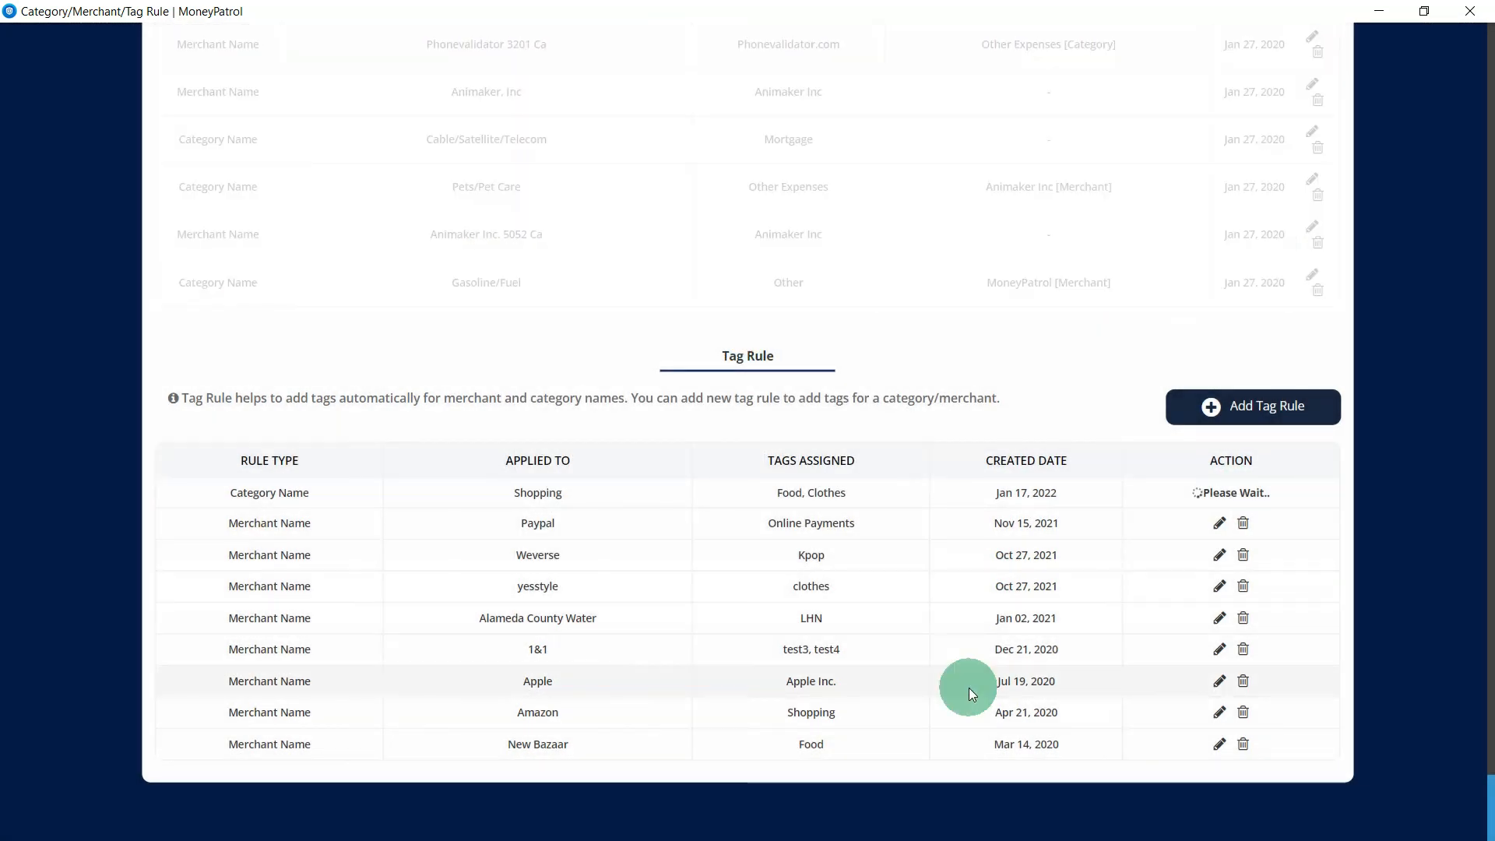